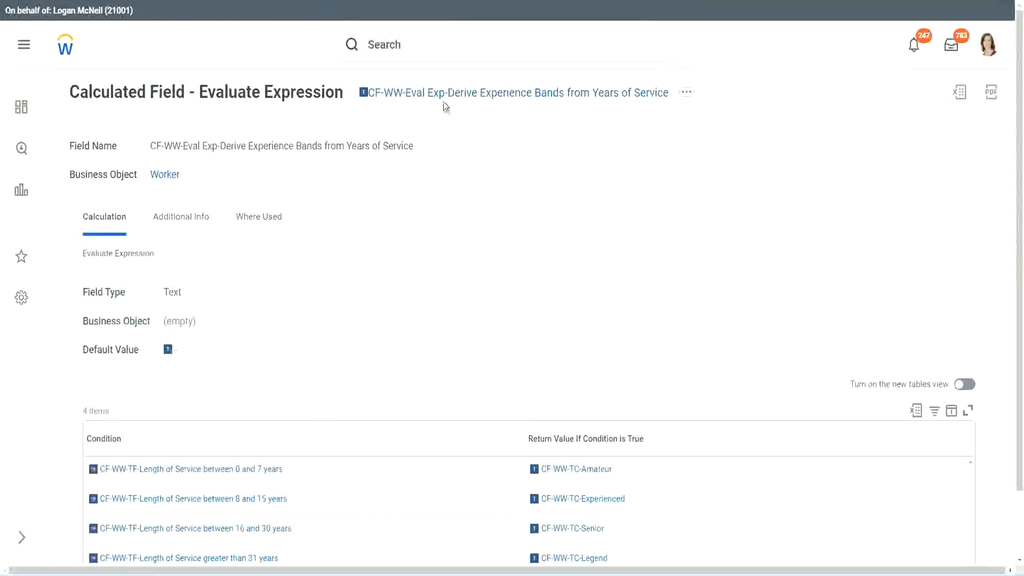
Copy the name of the Evaluate Expression calculated field, and find and open the Create Calculated Field task
right_click(442, 101)
left_click(481, 159)
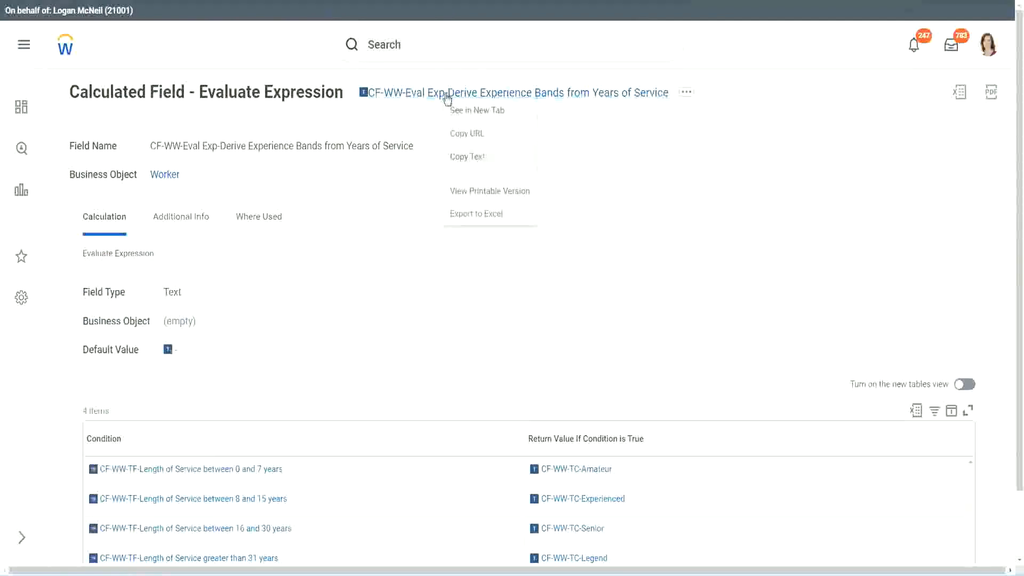
left_click(429, 48)
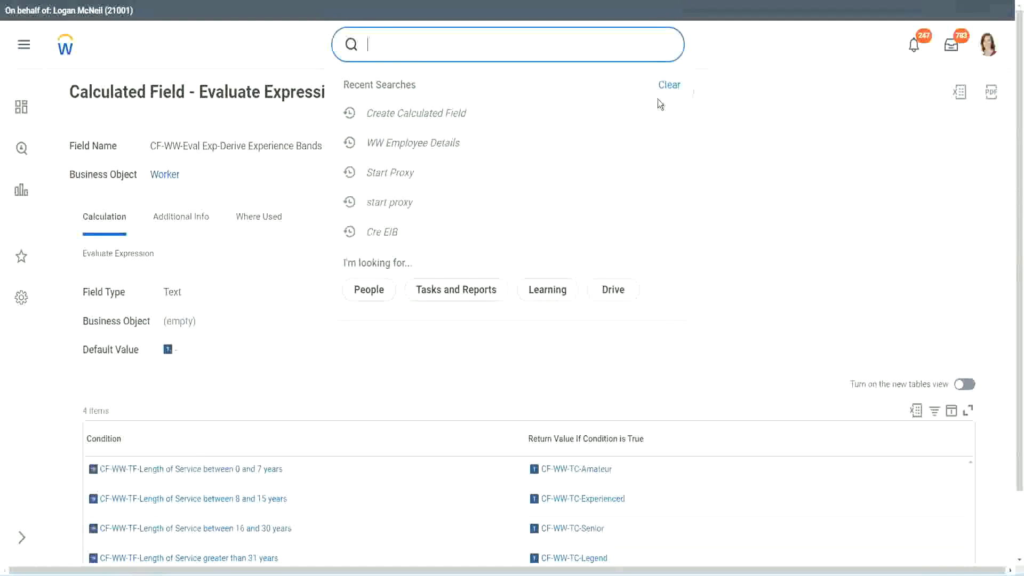
left_click(658, 101)
left_click(405, 40)
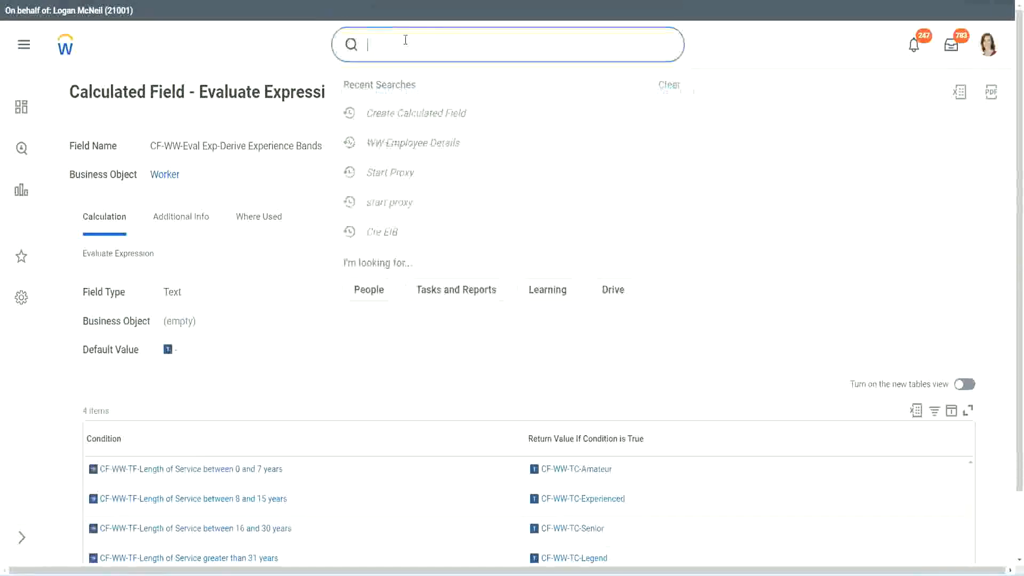
type("create calc")
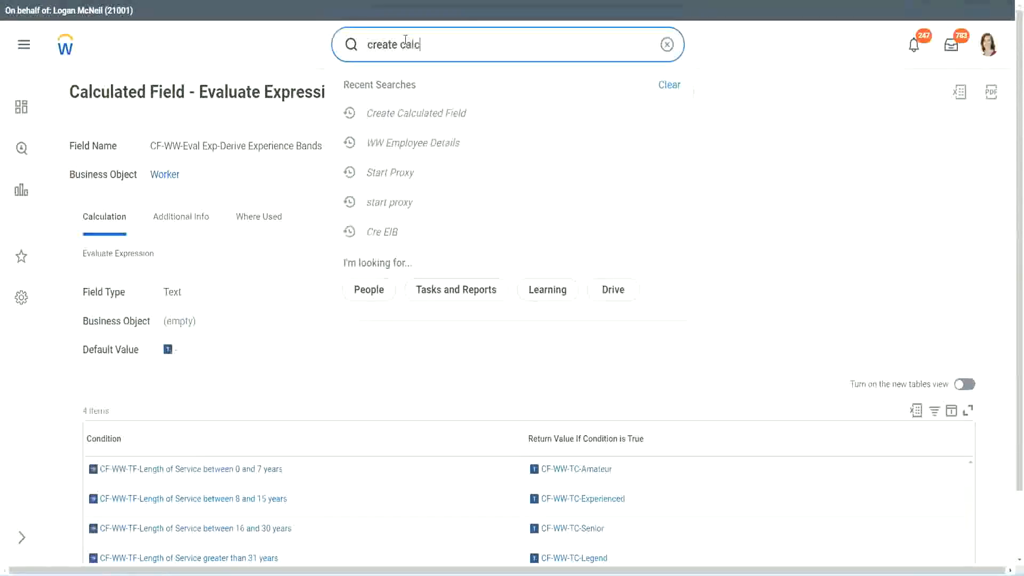
type(" field")
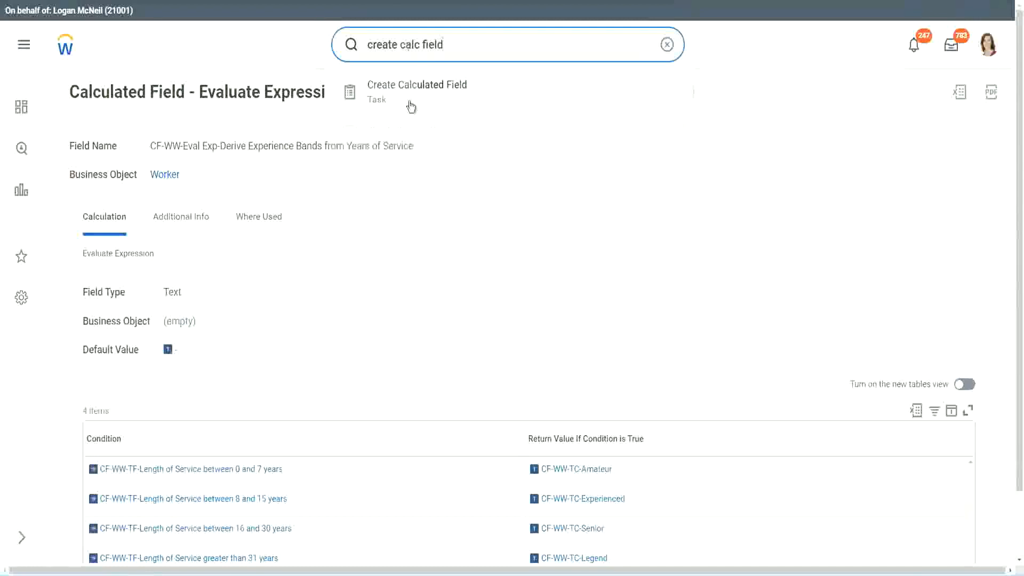
left_click(424, 97)
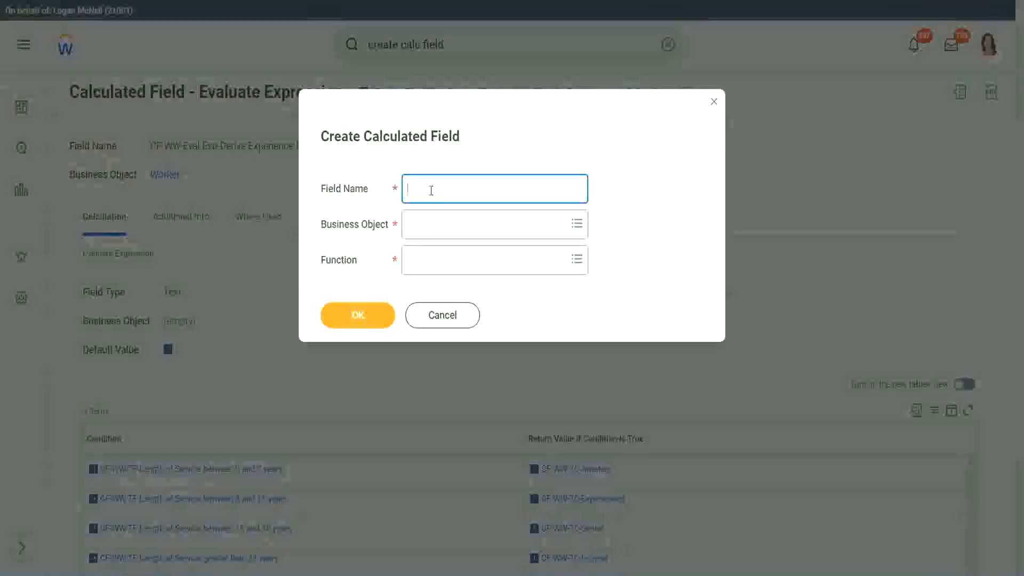
Name the new calculated field "CF-WW-LRB-Identify Experience Bands from years of Service"
type("CF")
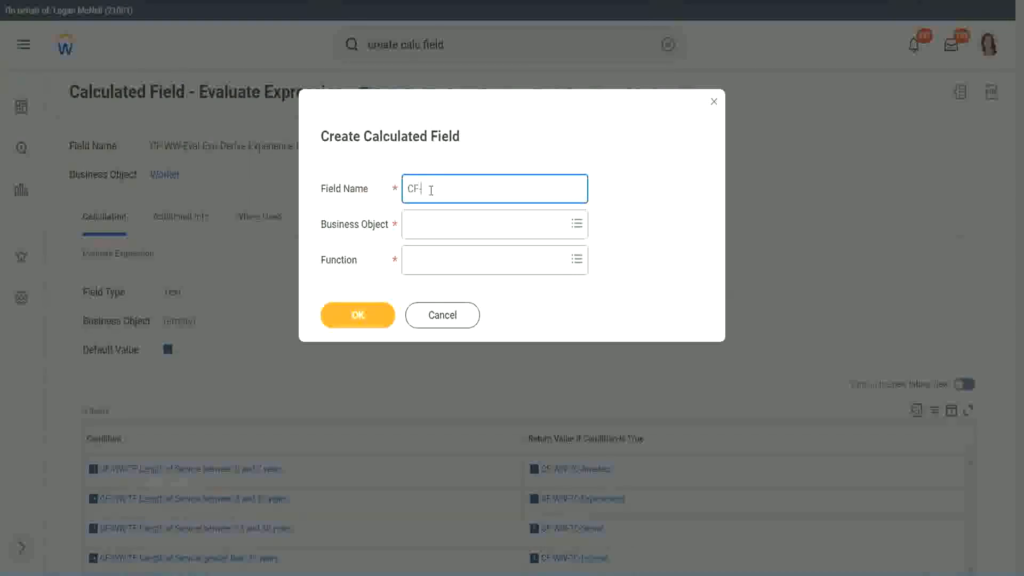
type("-WW")
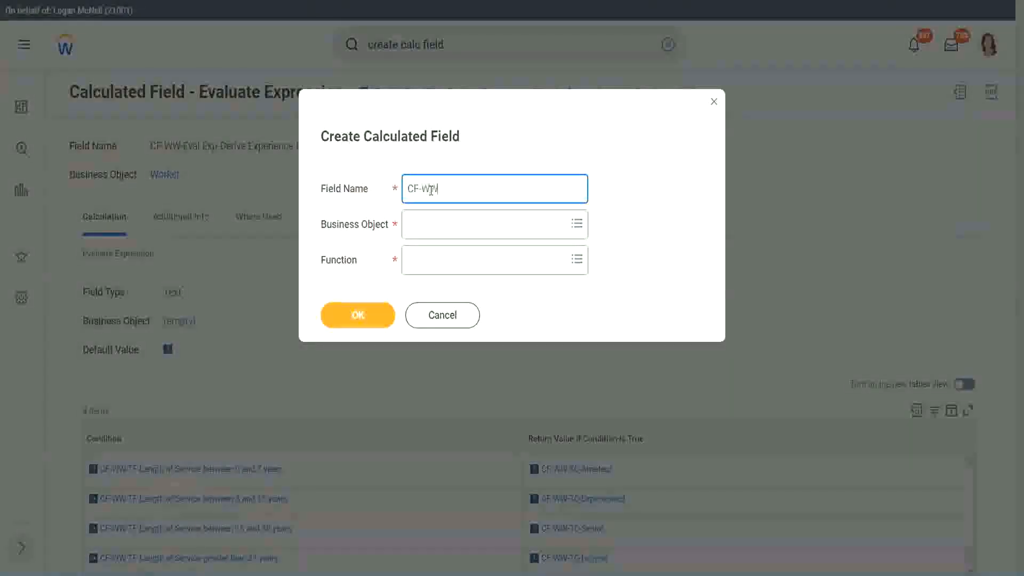
type("-LRB-Id")
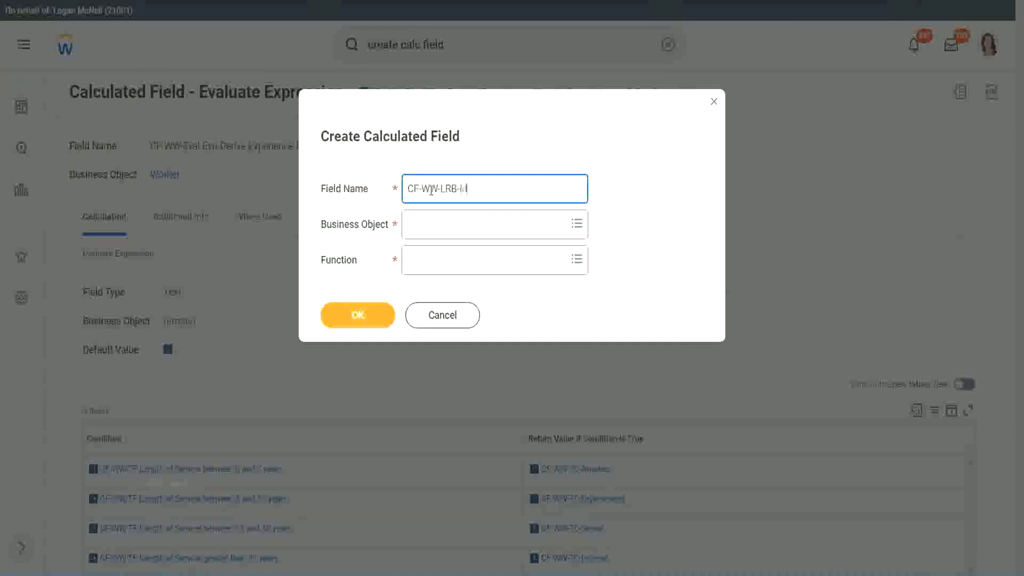
type("entify Experience Bands fro")
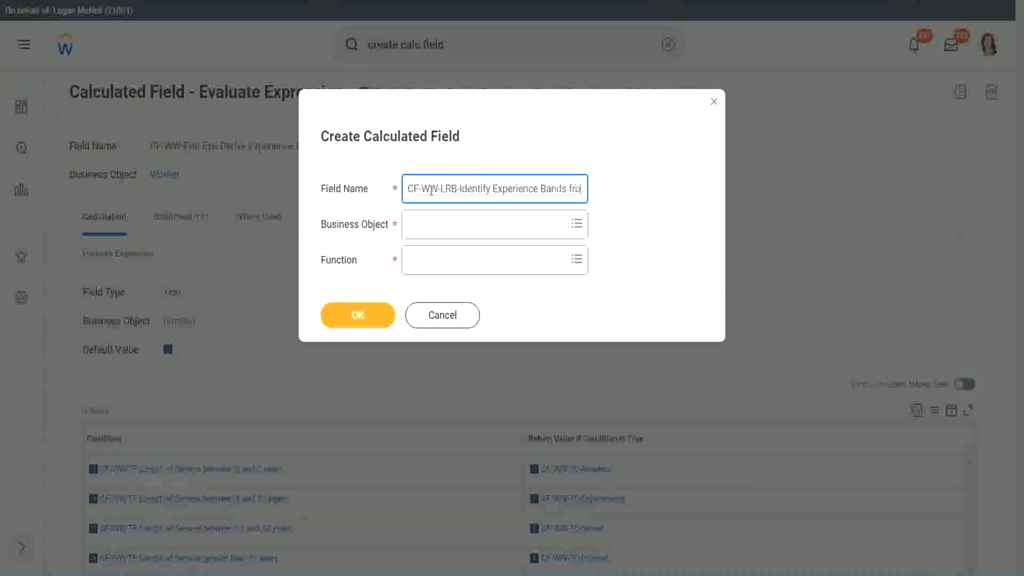
type("m years of")
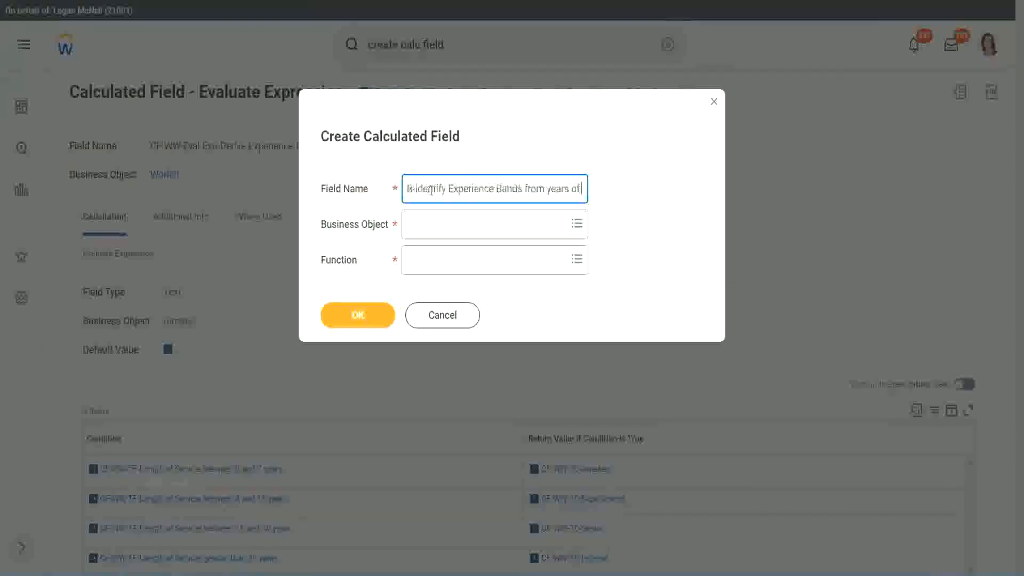
type(" Service")
key("Tab")
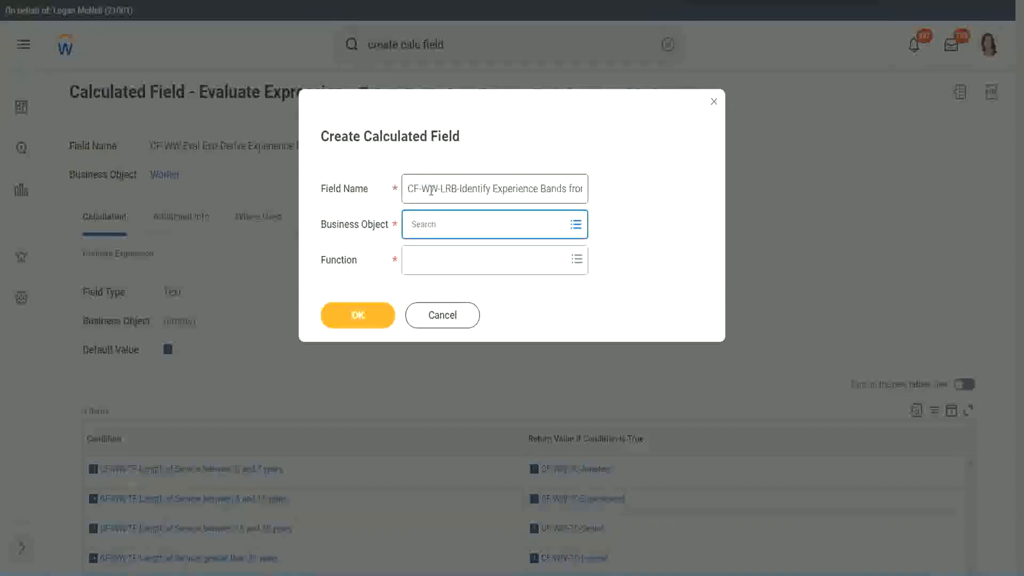
Set the business object to Worker and the function to Lookup Range Band, and proceed to the field's definition
type("worker")
key("Return")
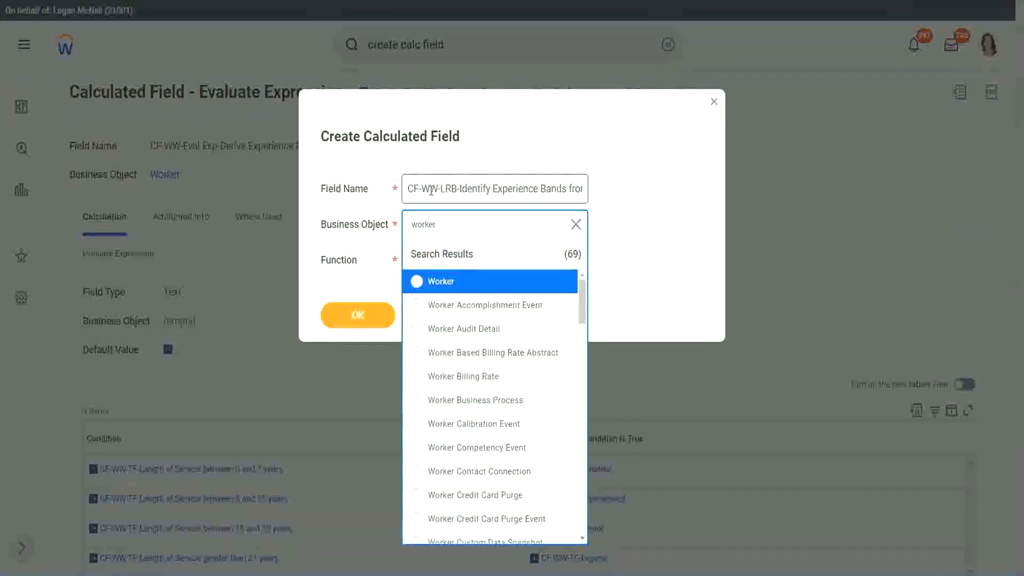
key("Return")
key("Tab")
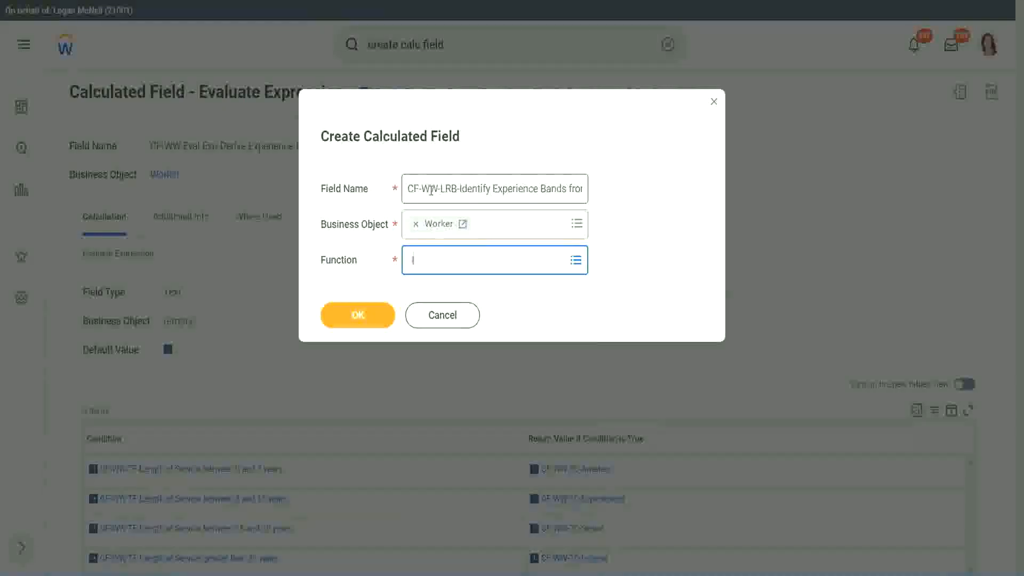
type("look")
key("Return")
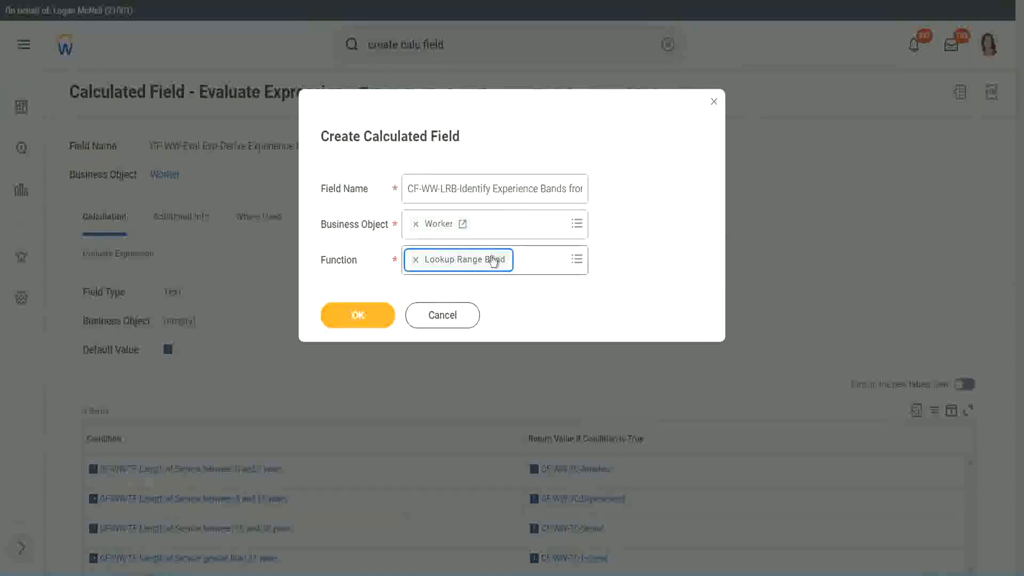
left_click(366, 317)
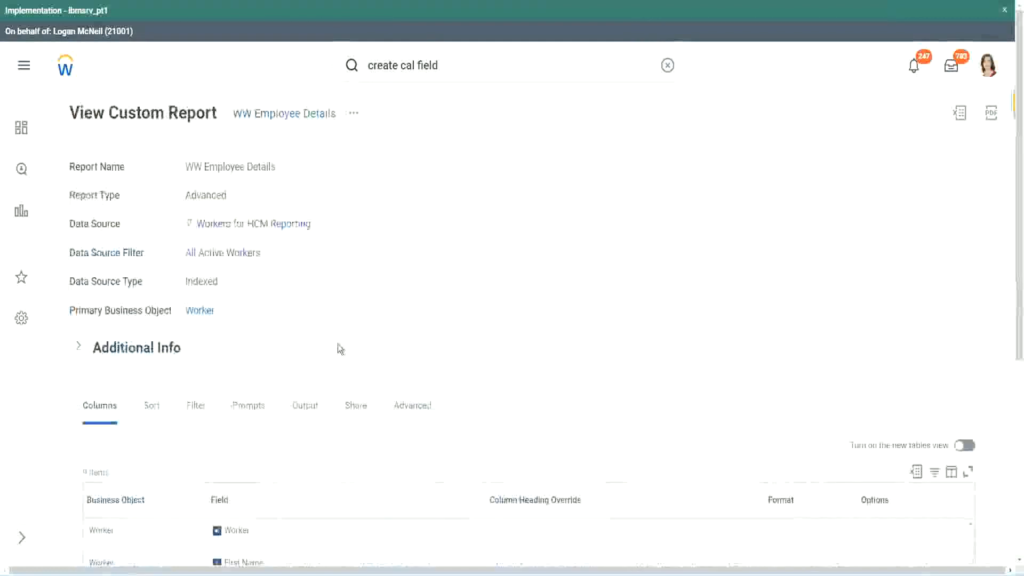
Copy the "CF-WW-Convert Text To Number-Number of Years from Length of Service" name from the WW Employee Details report and use it as the source field
scroll(339, 384, "down", 5)
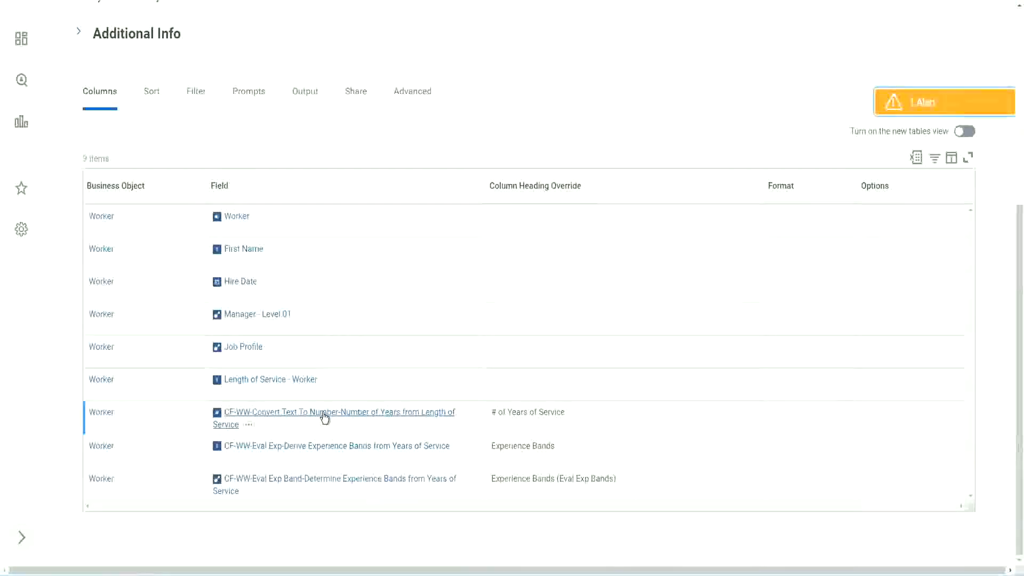
right_click(323, 419)
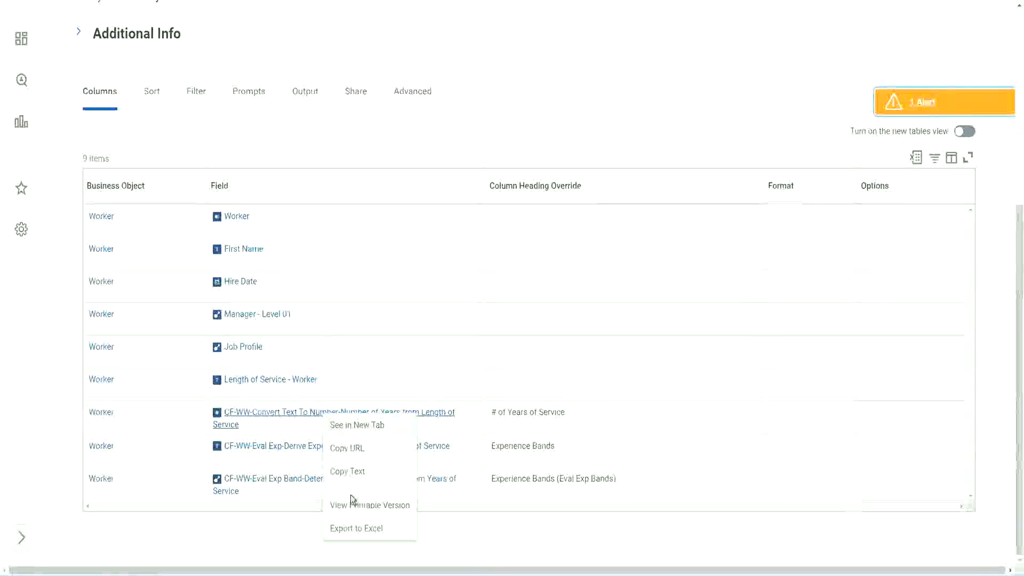
left_click(347, 471)
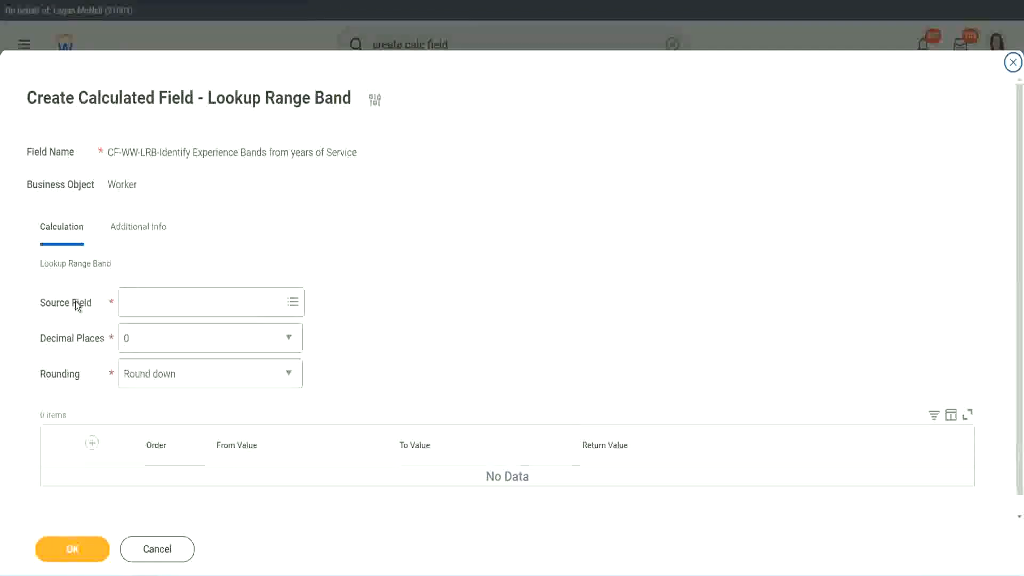
left_click(159, 303)
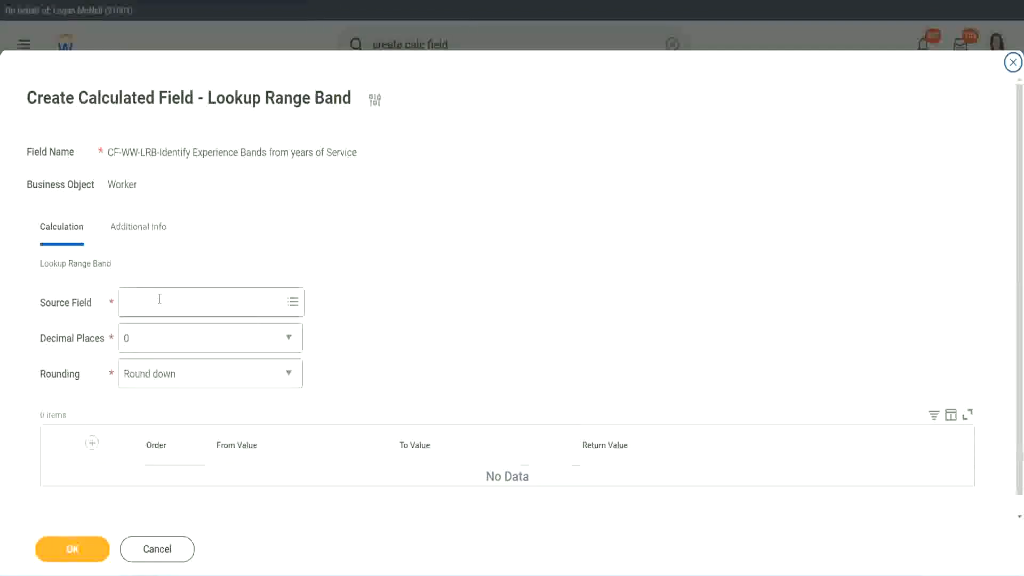
key("ctrl+v")
key("Return")
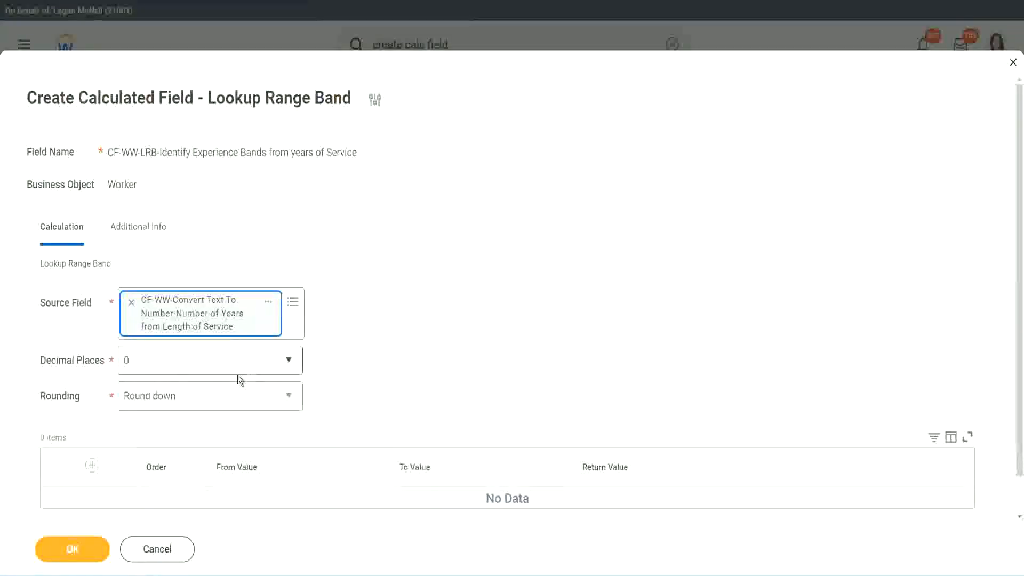
Keep the decimal places at 0 and set the rounding to Round
left_click(200, 367)
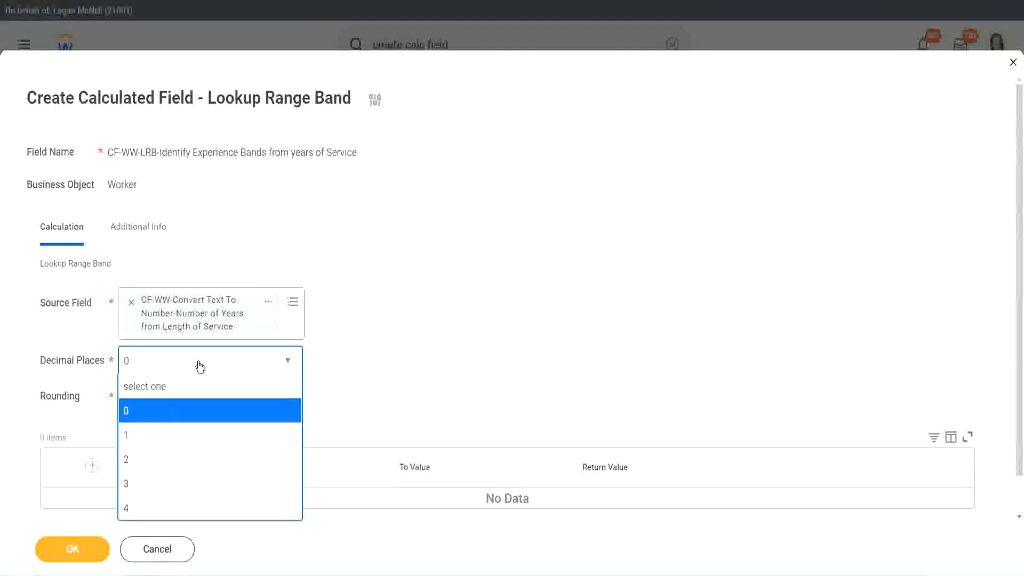
left_click(129, 416)
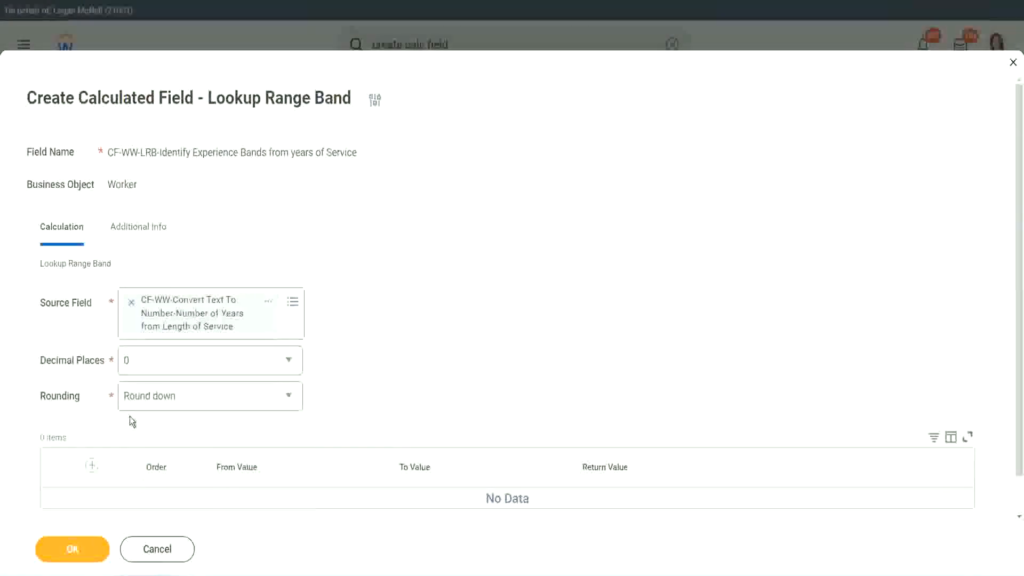
left_click(165, 401)
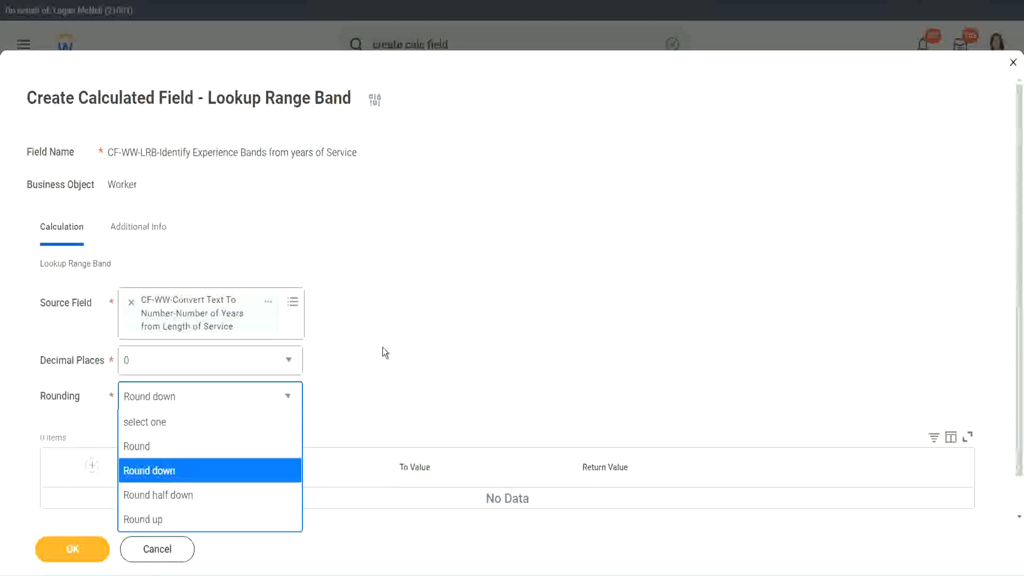
left_click(360, 393)
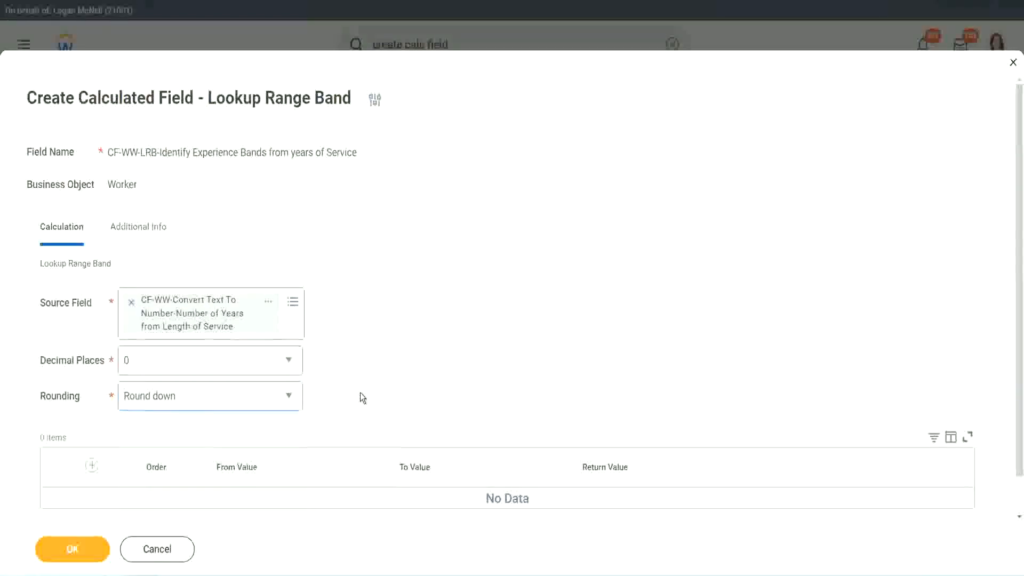
left_click(172, 396)
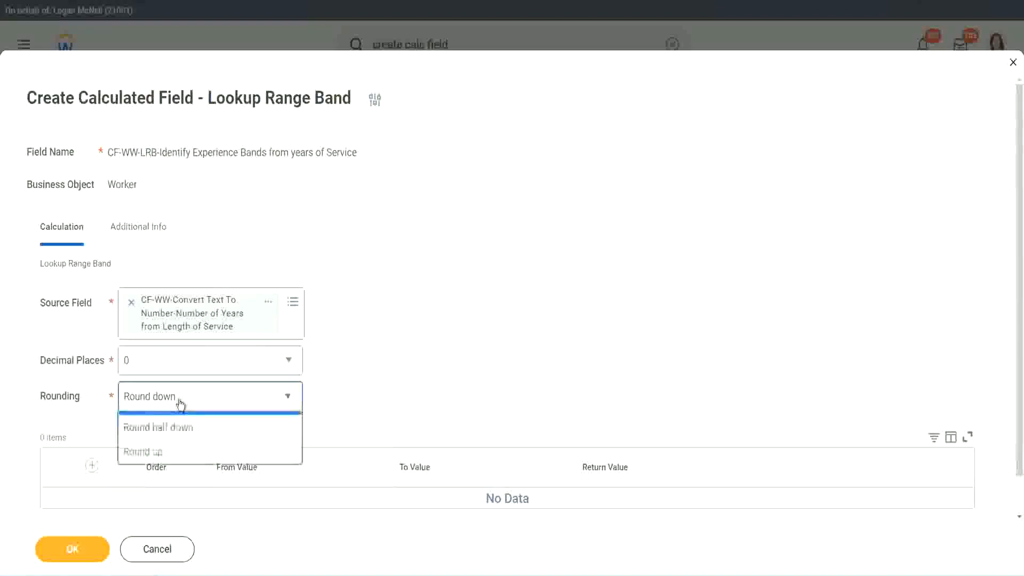
left_click(170, 448)
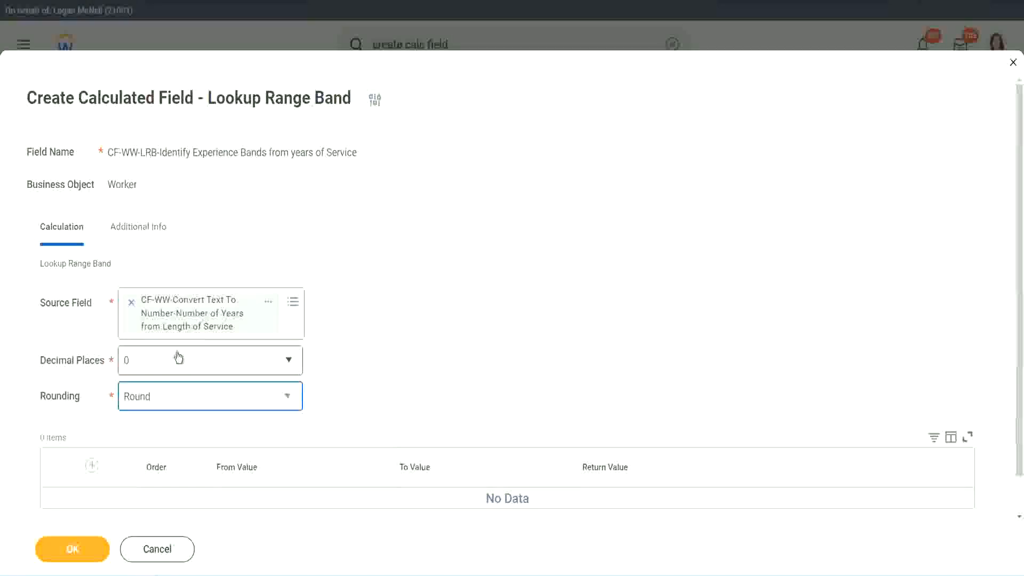
Add a first range row from 0 to 7 with the return value "Amateur"
left_click(94, 466)
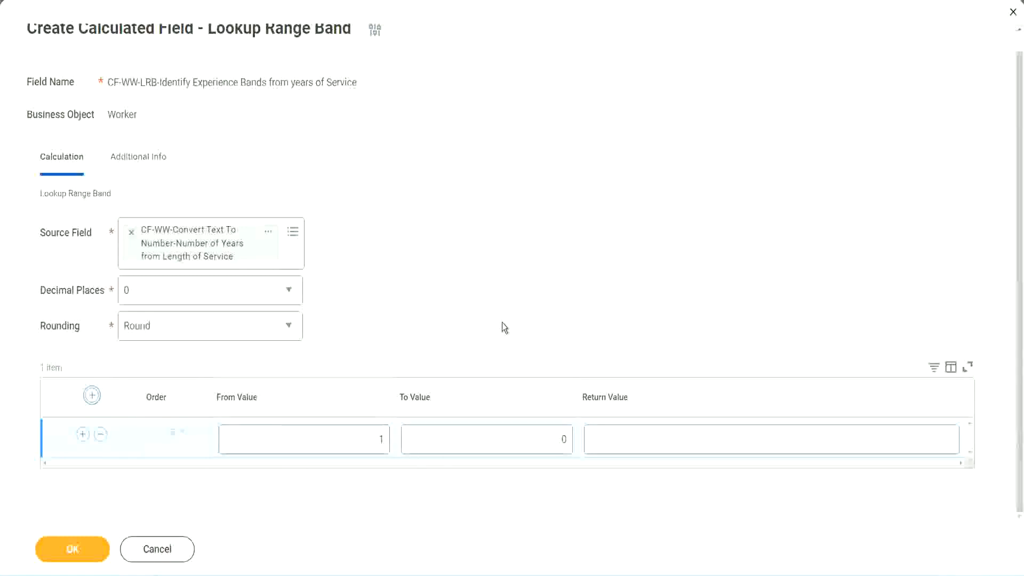
left_click(375, 442)
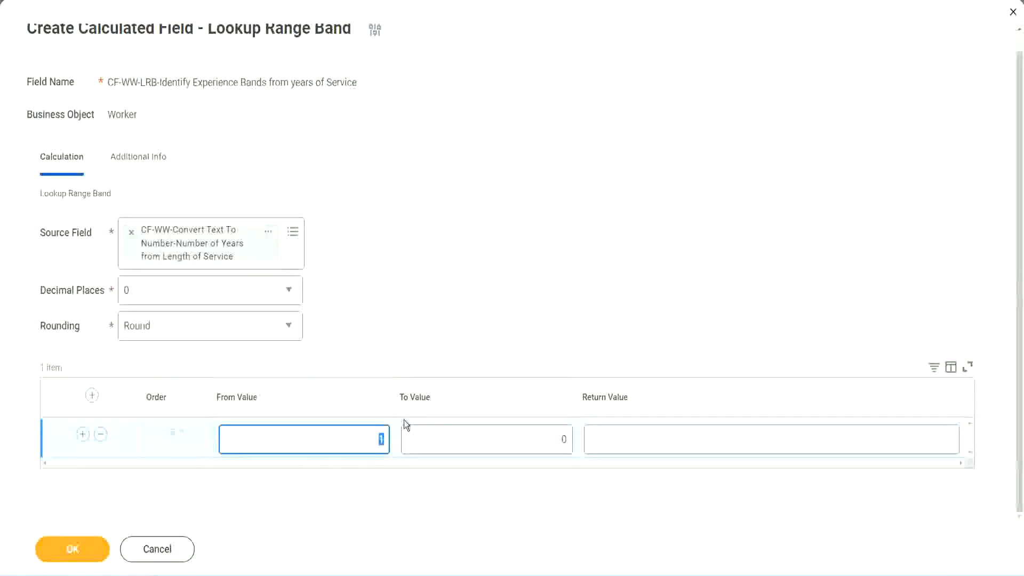
type("0")
key("Tab")
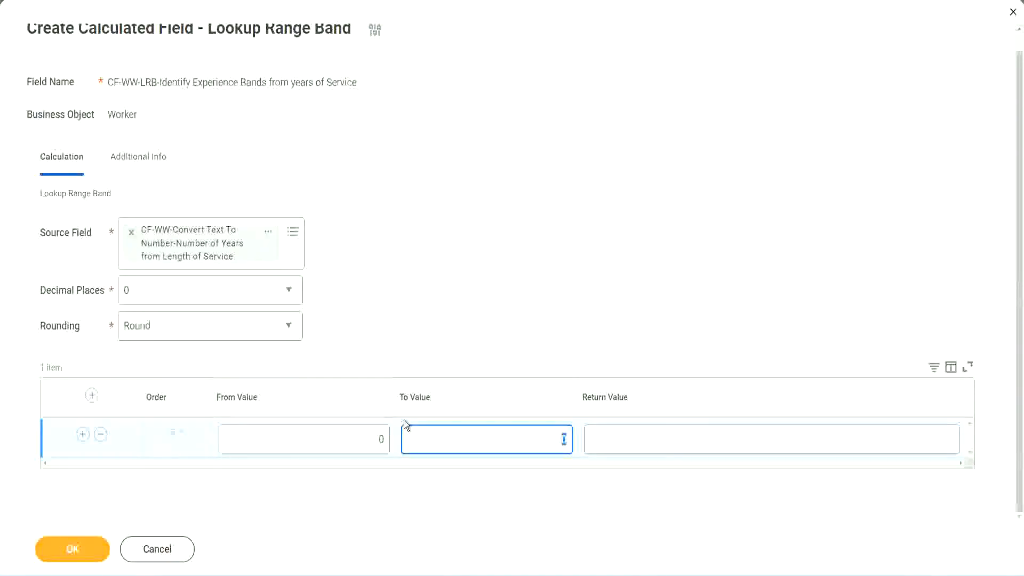
type("7")
key("Tab")
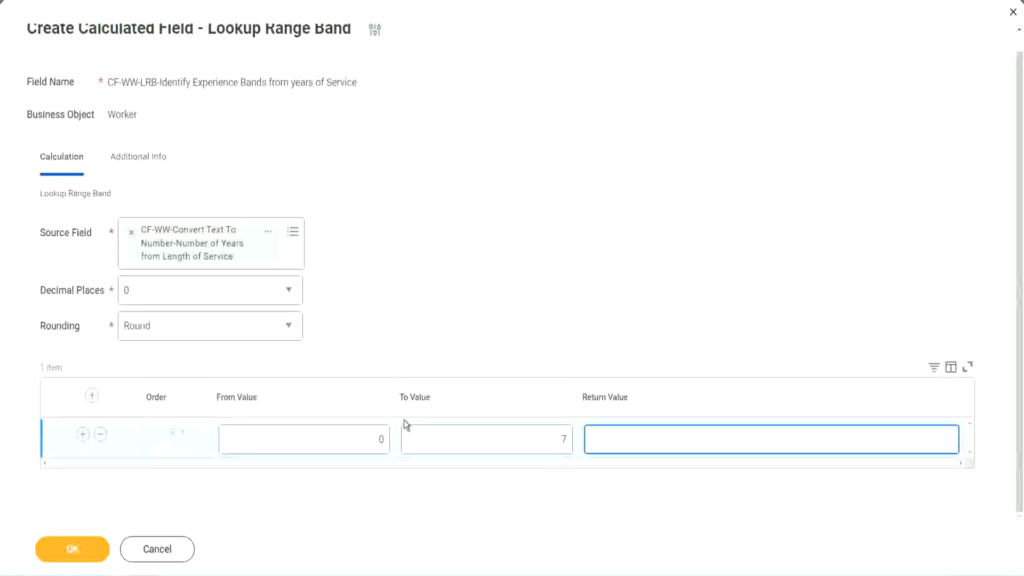
type("Amateur")
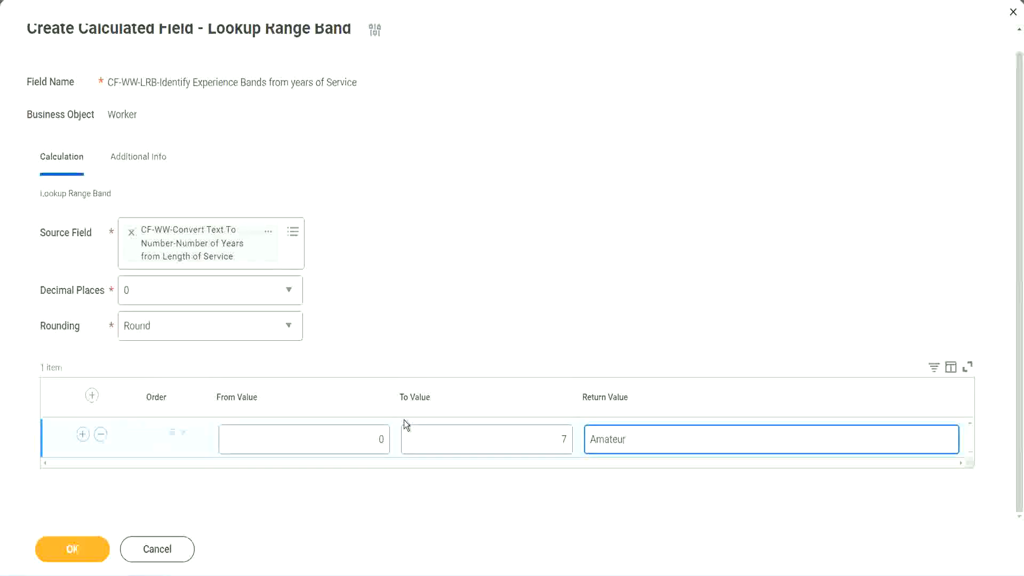
left_click(355, 448)
left_click(549, 430)
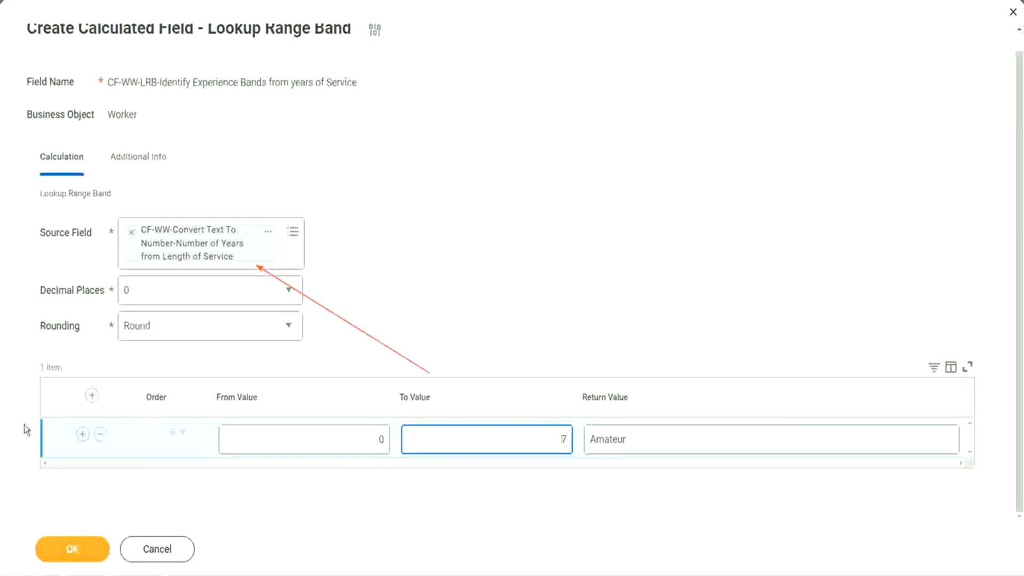
Add a second range row from 8 to 15 with the return value "Experienced"
left_click(83, 435)
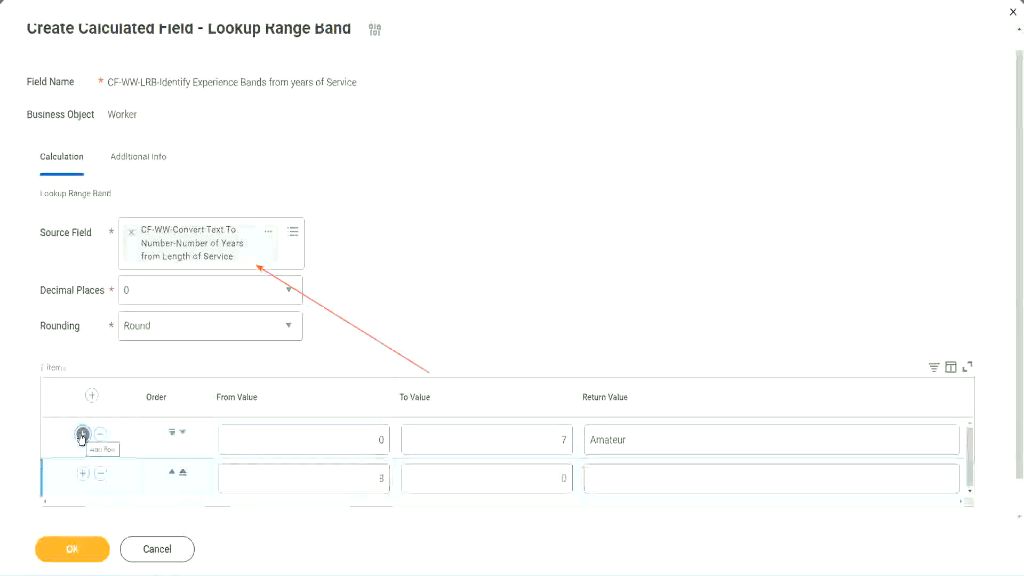
double_click(382, 480)
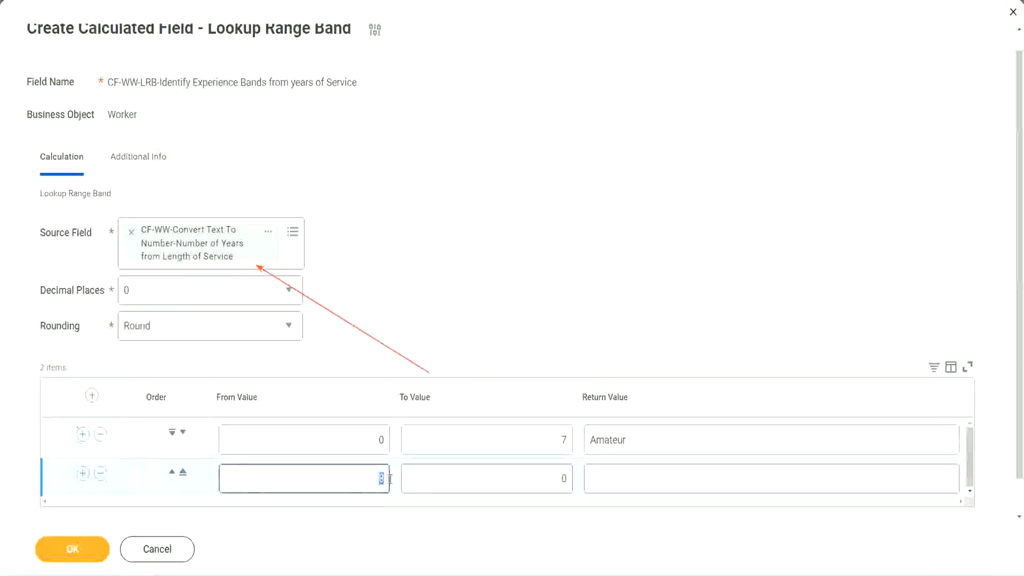
double_click(375, 439)
left_click(558, 444)
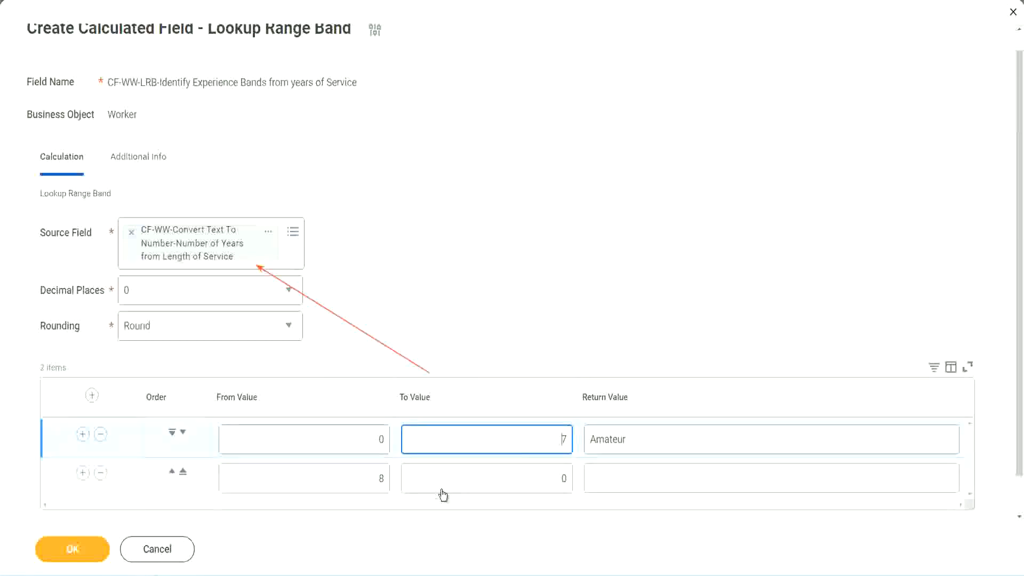
double_click(361, 479)
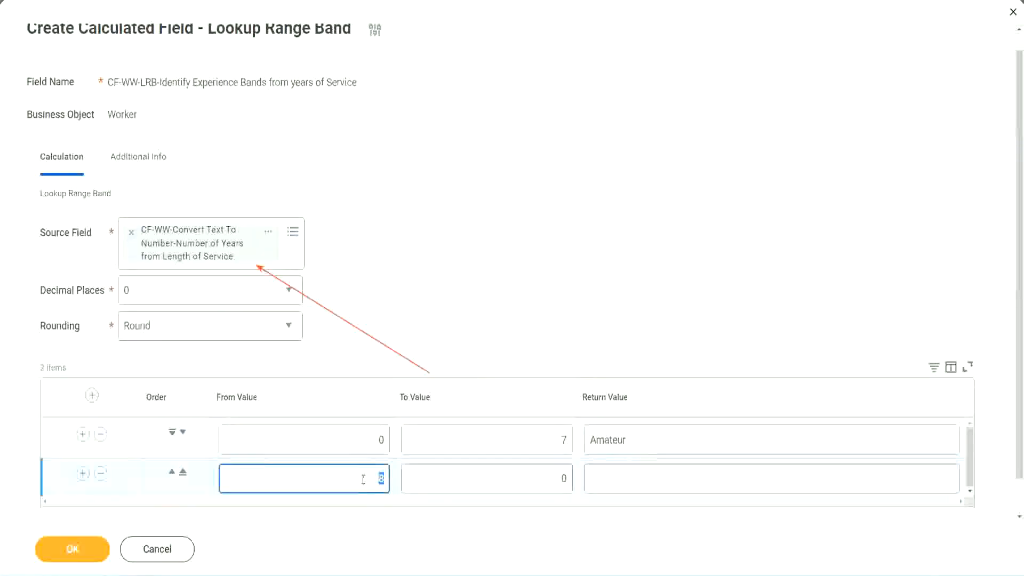
left_click(362, 479)
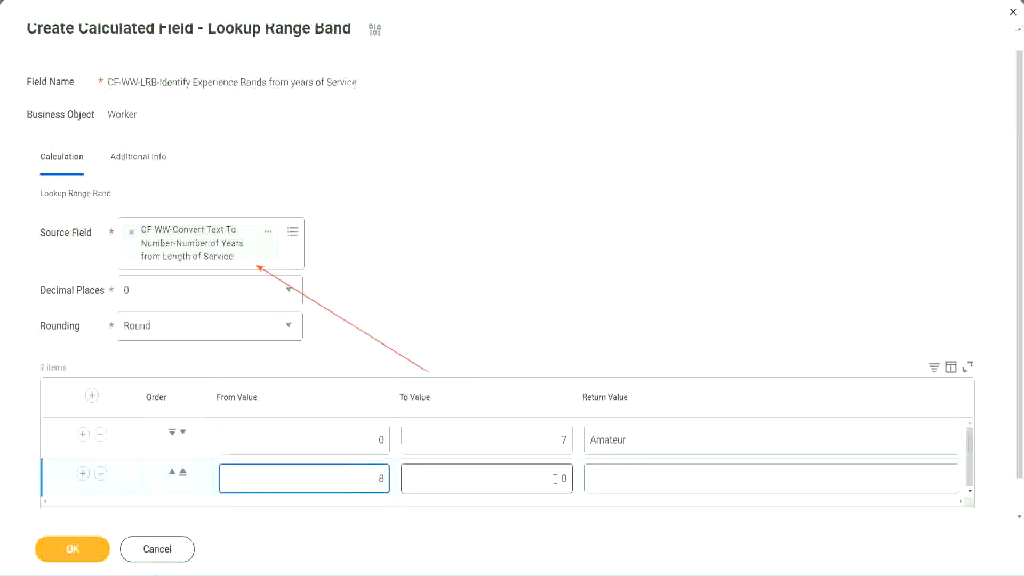
left_click(554, 479)
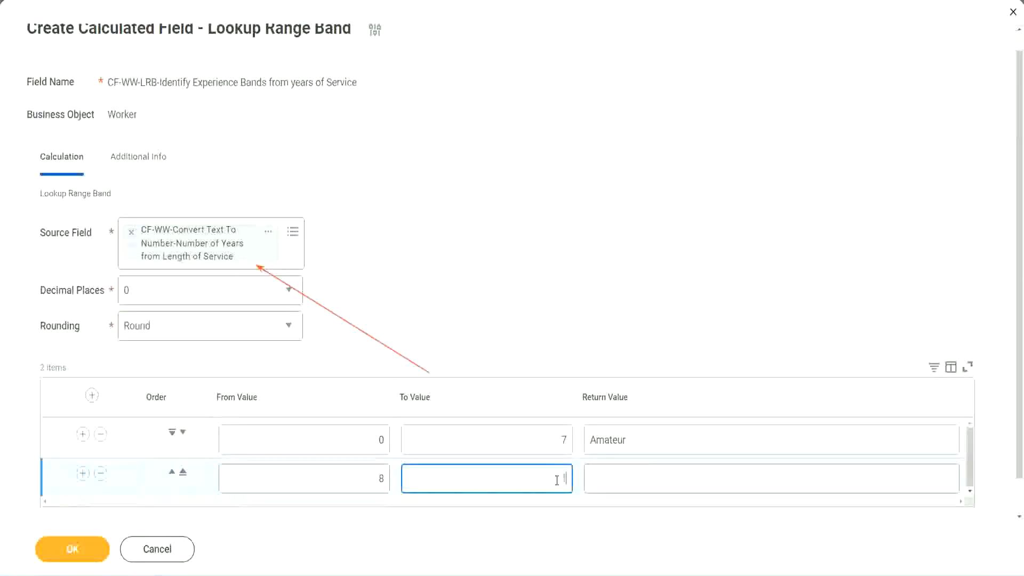
type("15")
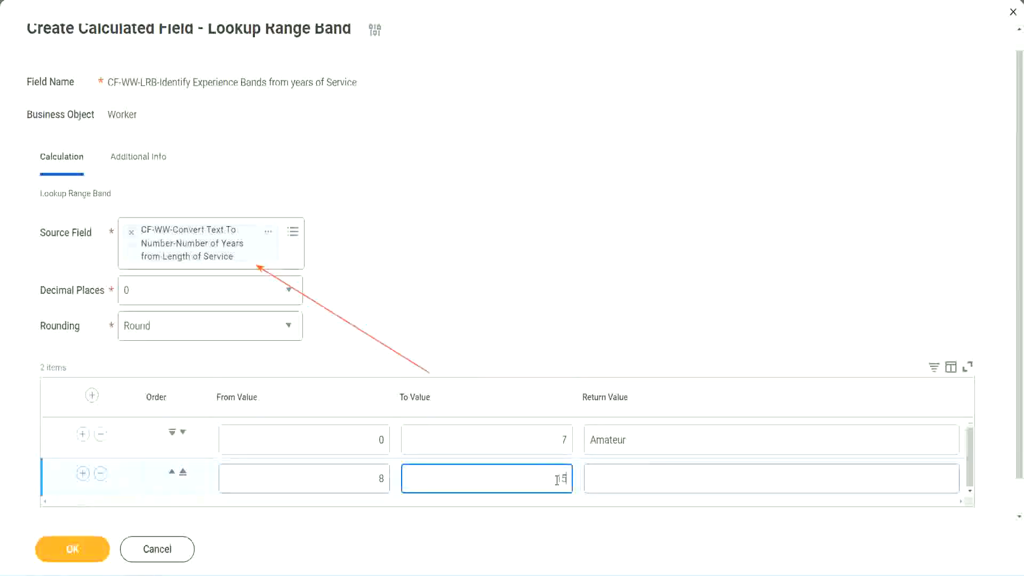
left_click(632, 475)
type("Ex")
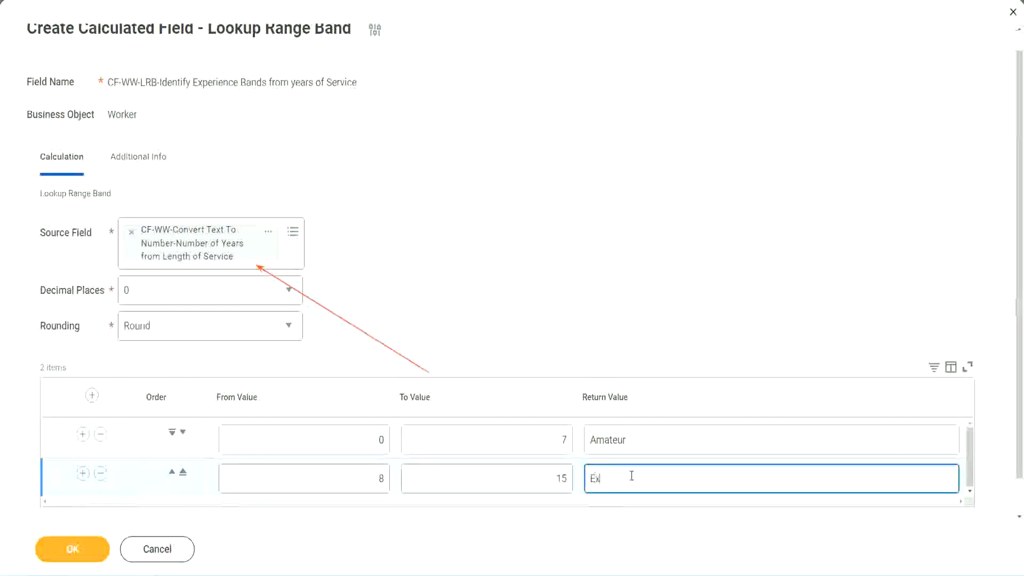
type("perienced")
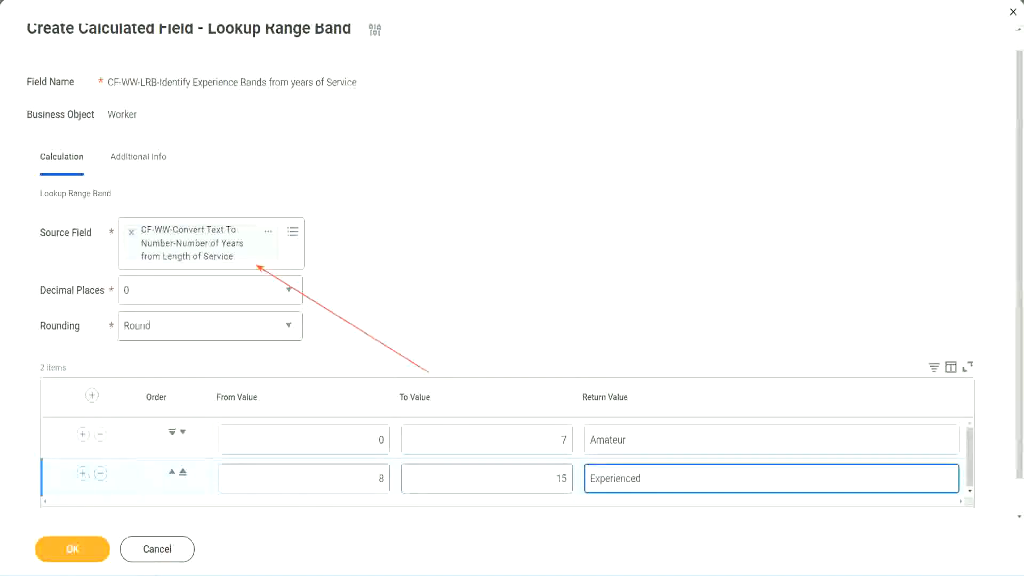
Add a third range row from 16 to 30 with the return value "Senior"
left_click(82, 473)
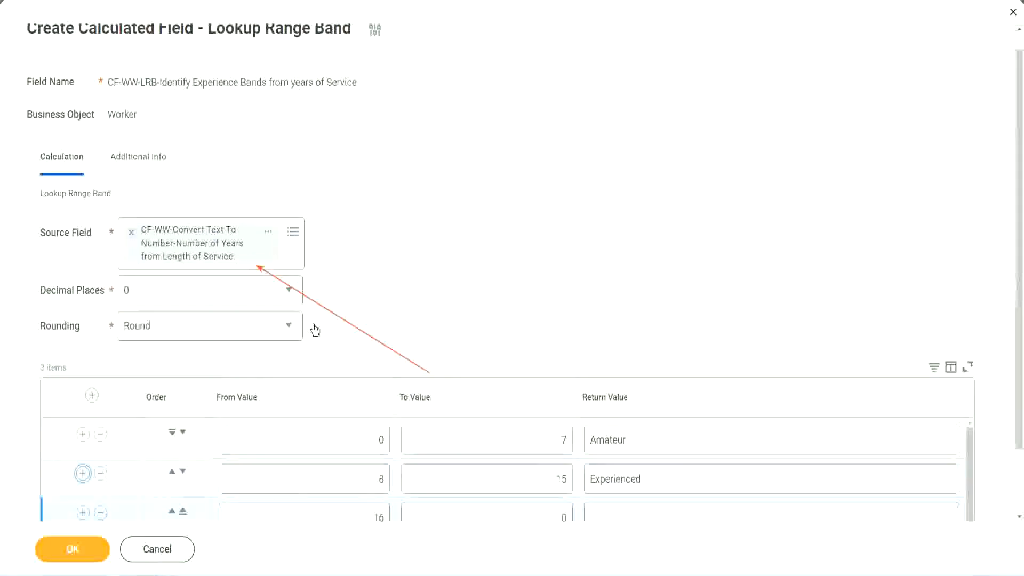
scroll(316, 331, "down", 2)
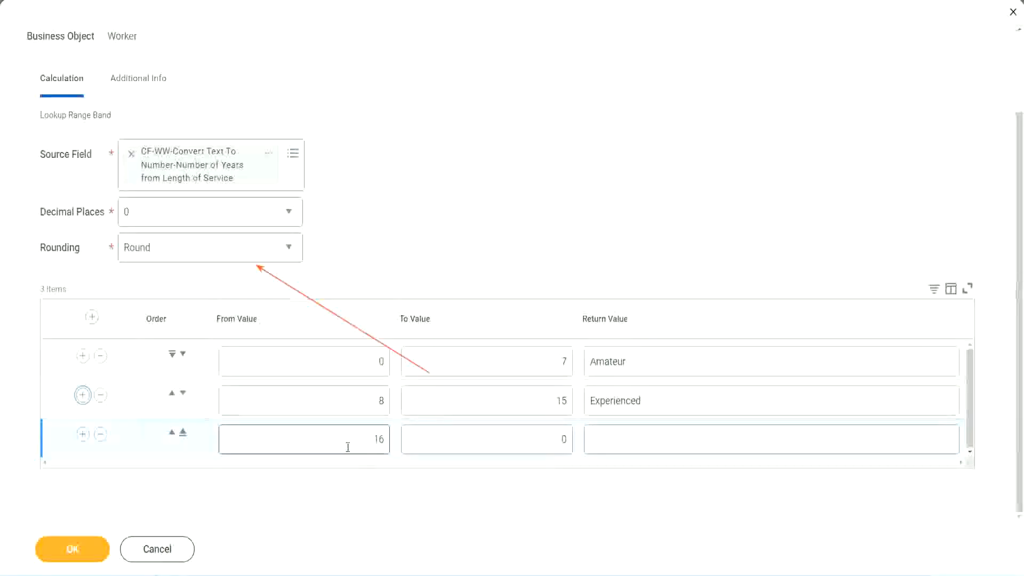
left_click(514, 440)
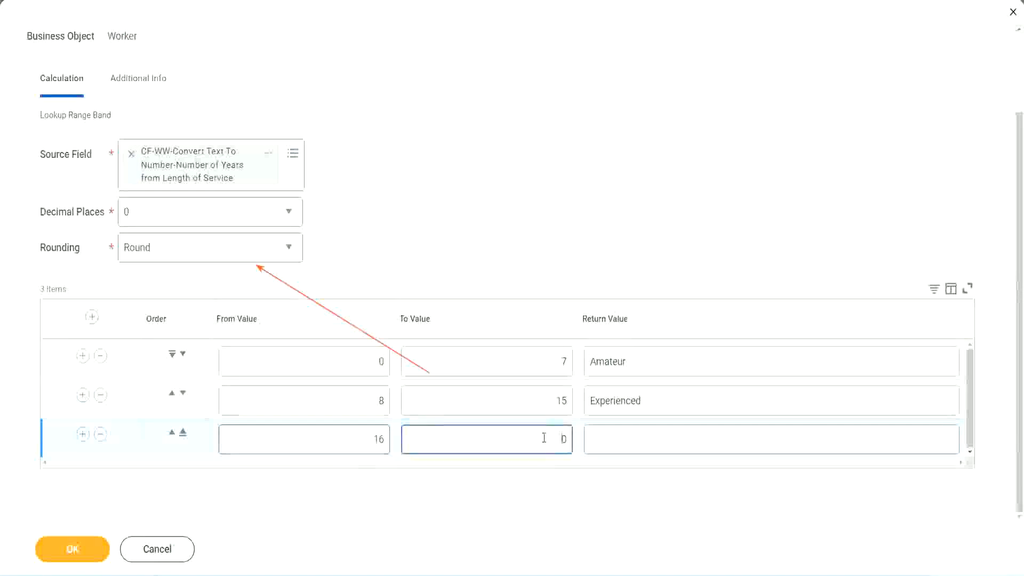
type("3")
key("Tab")
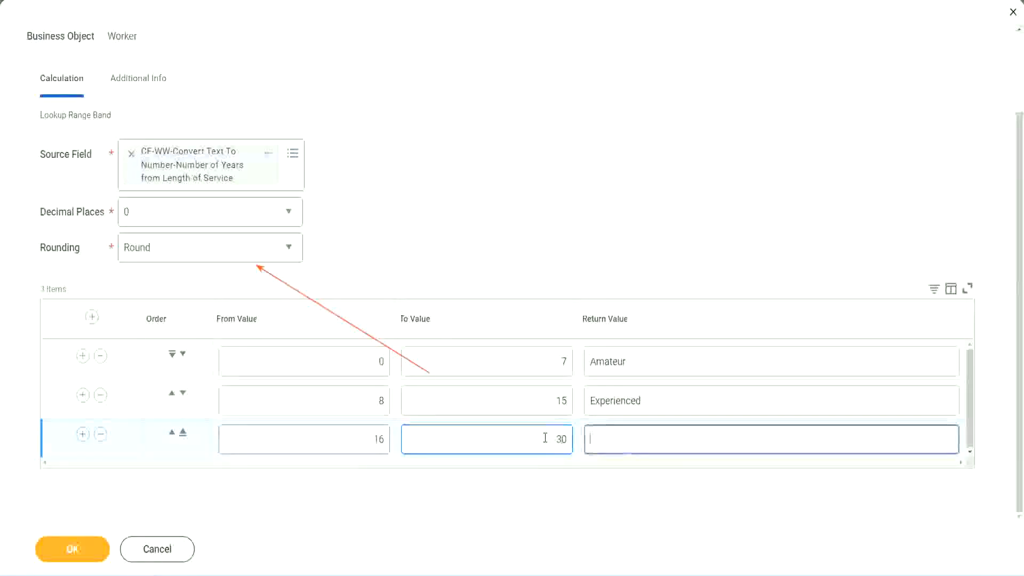
type("L")
key("BackSpace")
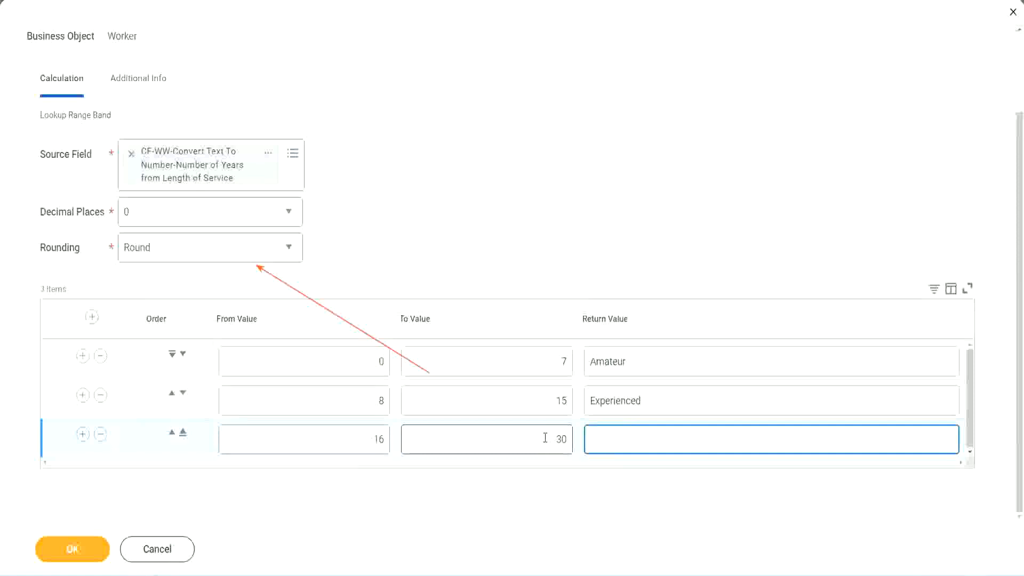
type("Senior")
Add a fourth range row from 31 to 1000 with the return value "Legend"
left_click(83, 434)
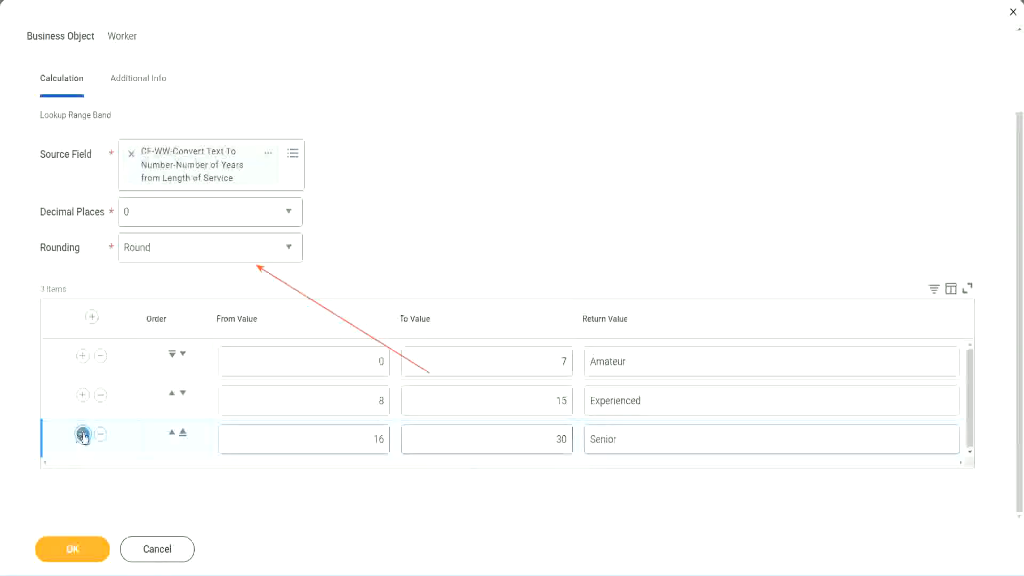
left_click(338, 434)
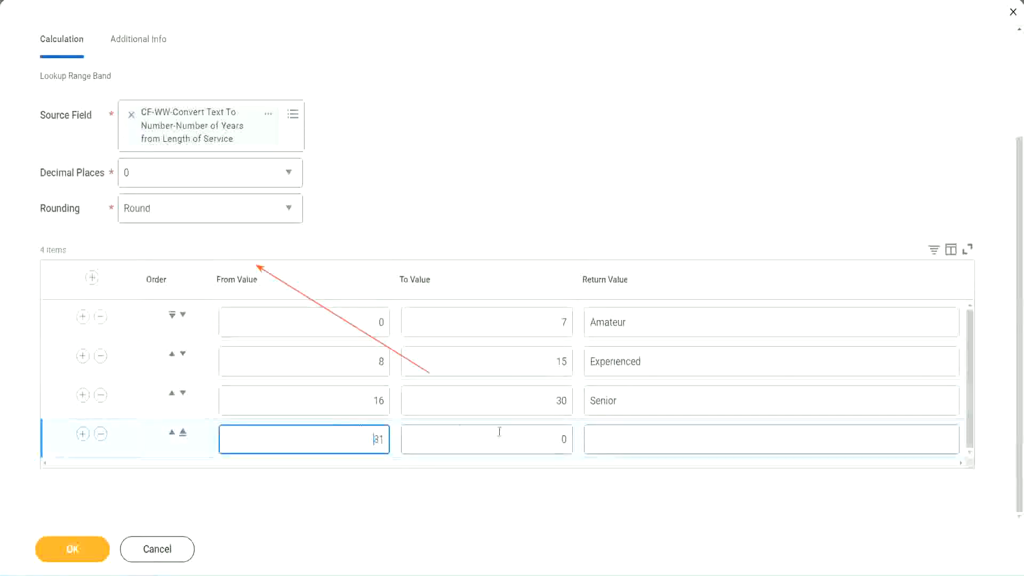
left_click(552, 440)
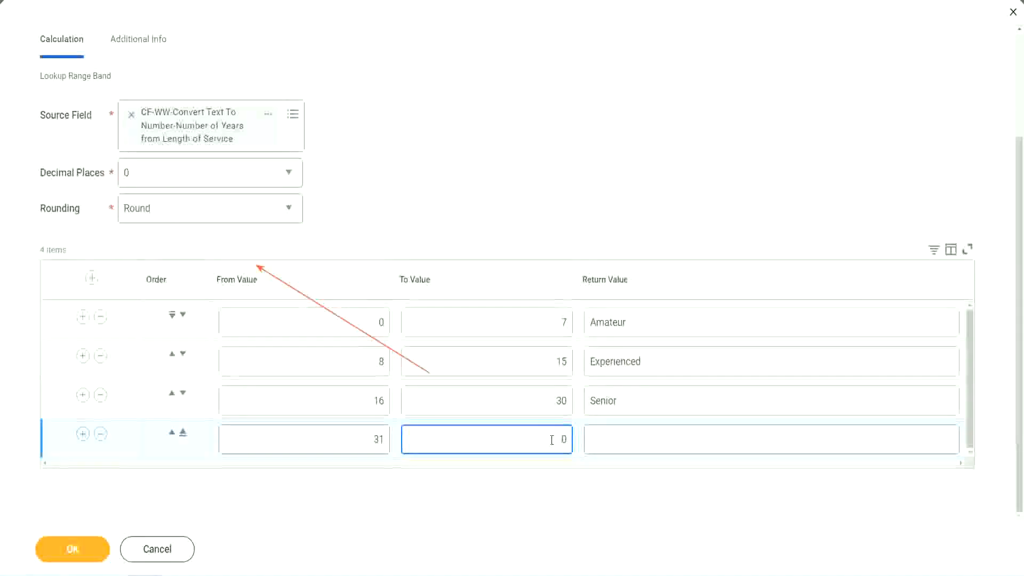
type("1000")
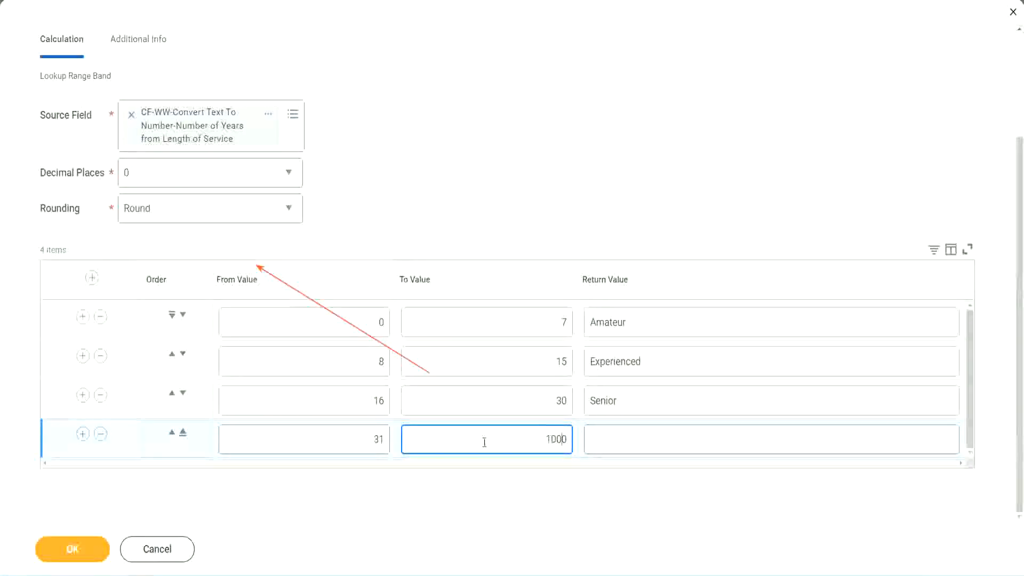
left_click_drag(532, 433, 587, 433)
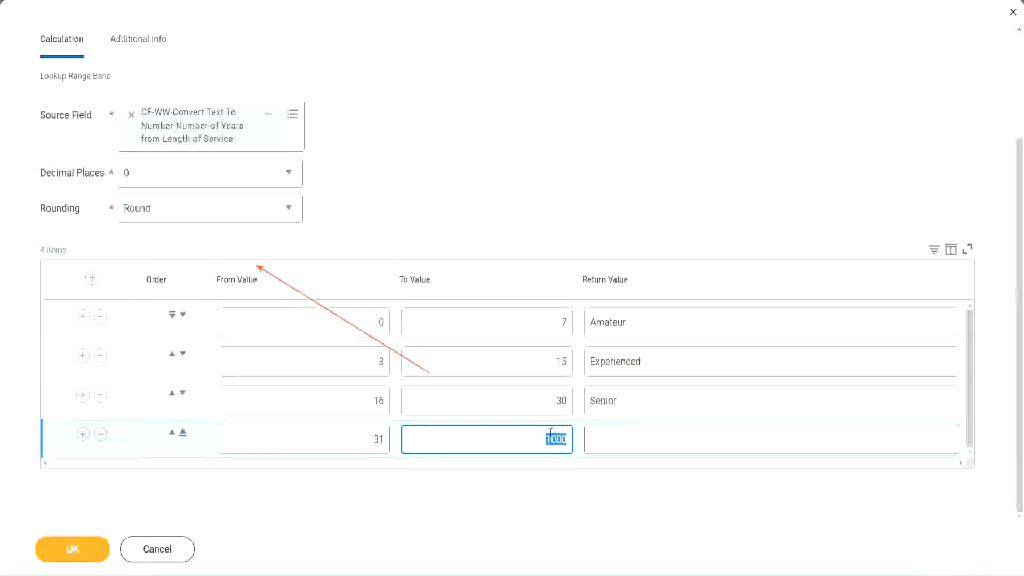
left_click_drag(542, 436, 574, 436)
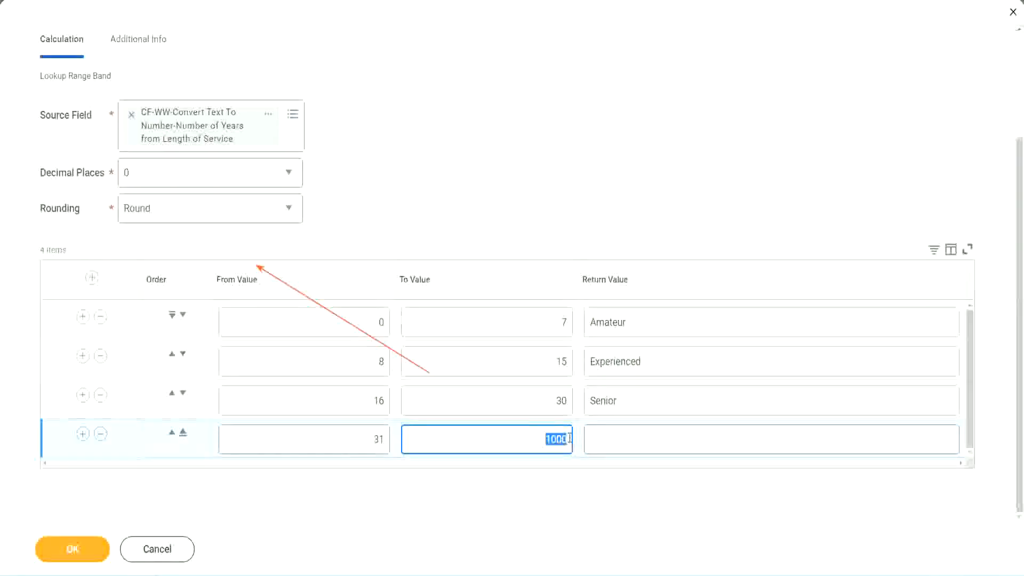
left_click(639, 439)
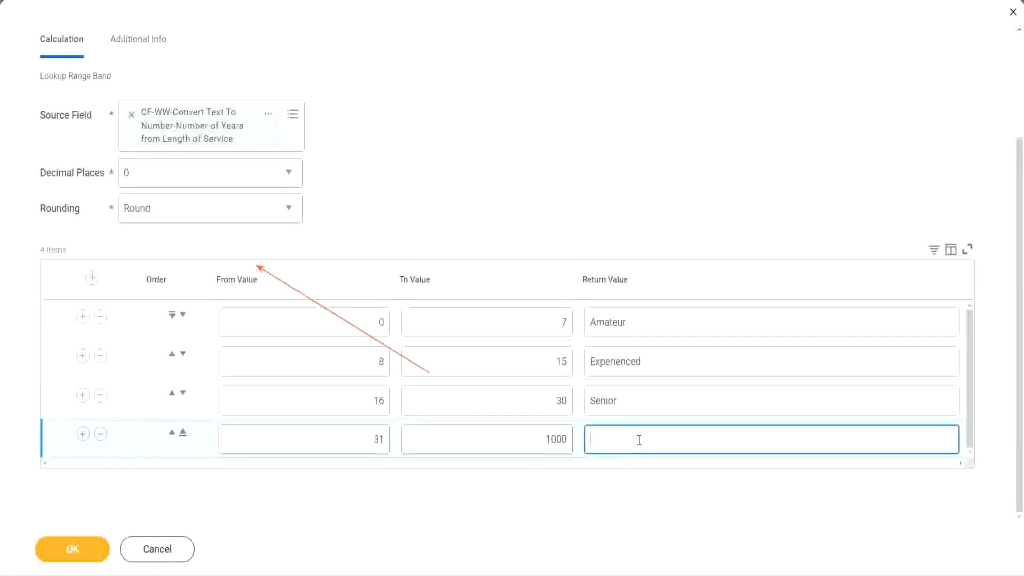
type("Legend")
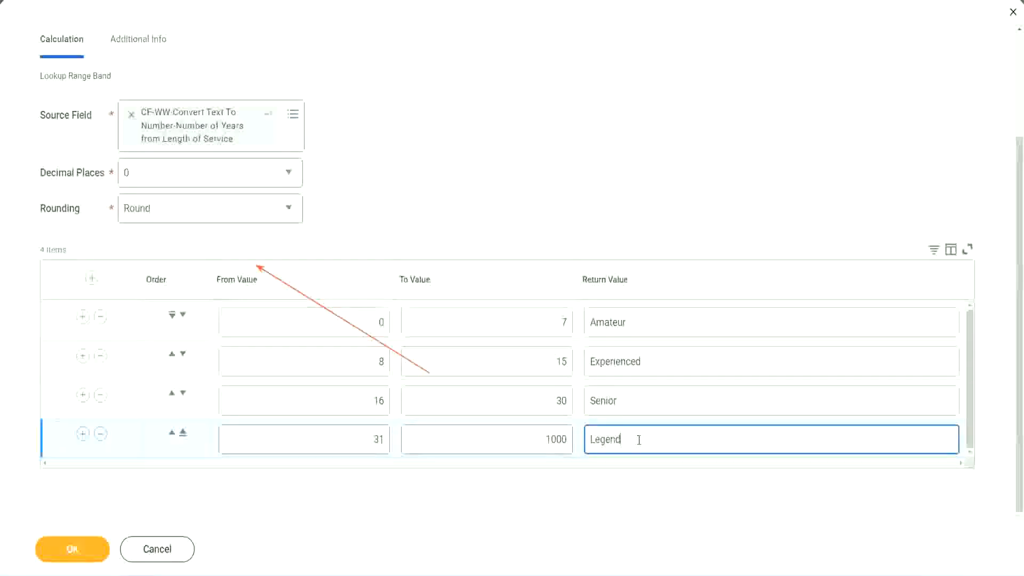
left_click(477, 176)
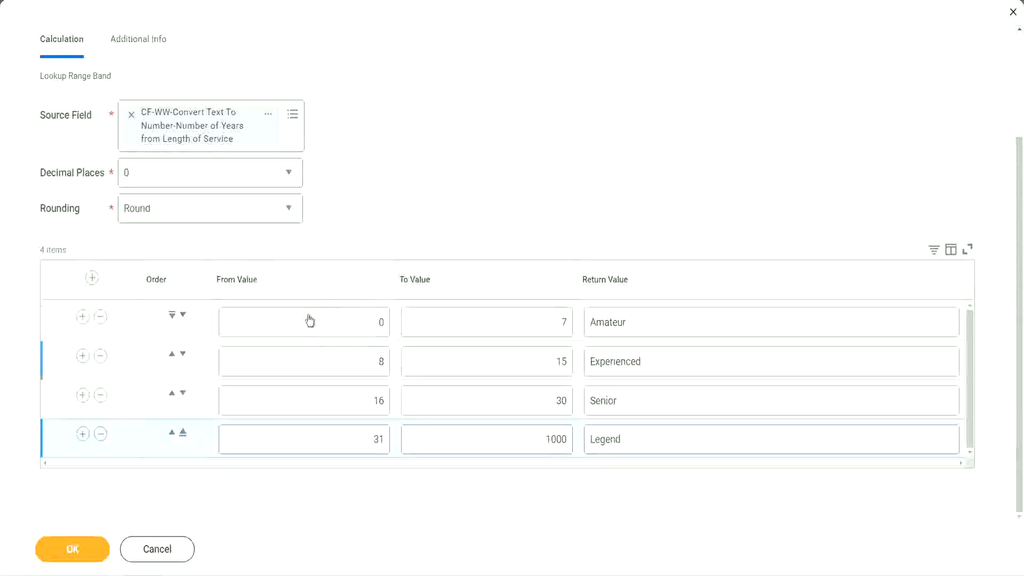
Review the from and to values and the return value of each experience band row
left_click(666, 322)
left_click(663, 363)
left_click(647, 403)
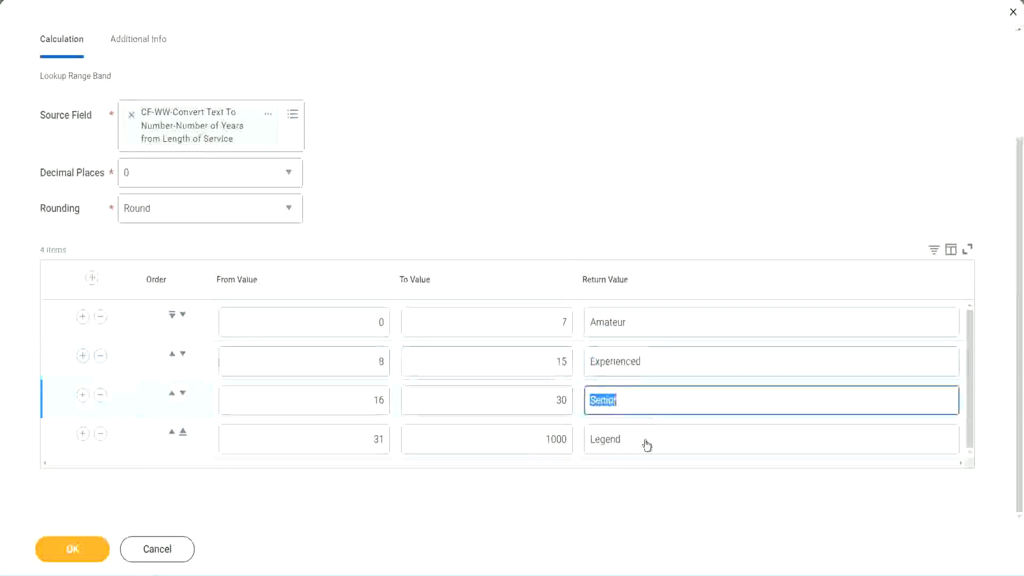
left_click(646, 440)
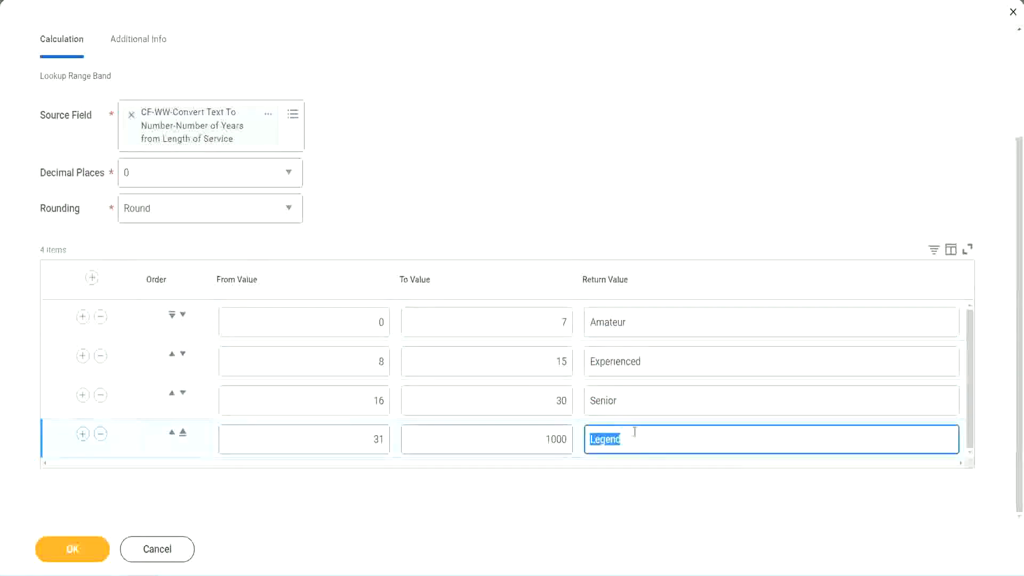
left_click(327, 325)
left_click(524, 315)
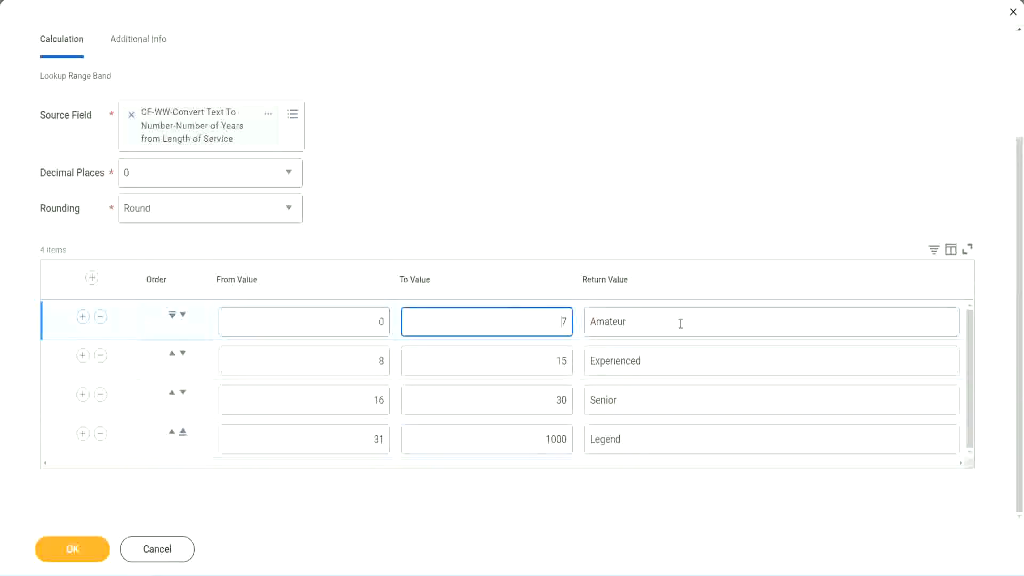
left_click(676, 326)
left_click(659, 362)
left_click(648, 401)
left_click(644, 440)
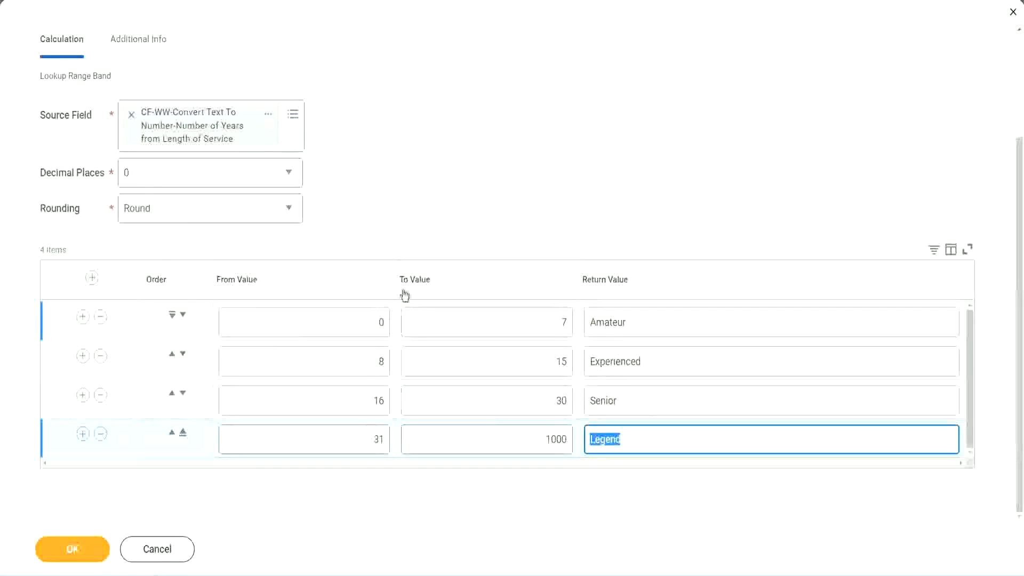
left_click(475, 225)
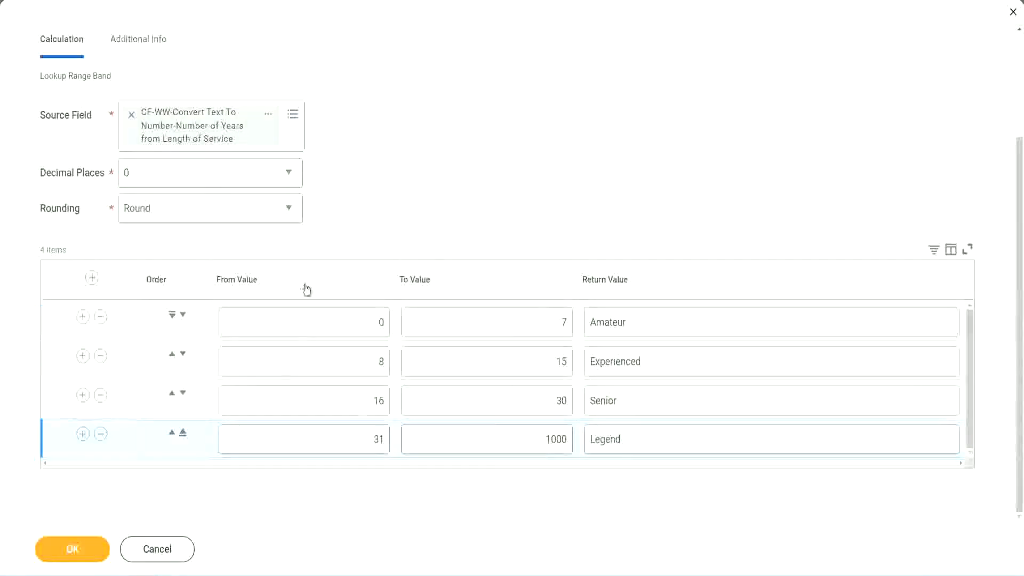
Save the calculated field and use a context option on its name in the save confirmation
left_click(71, 548)
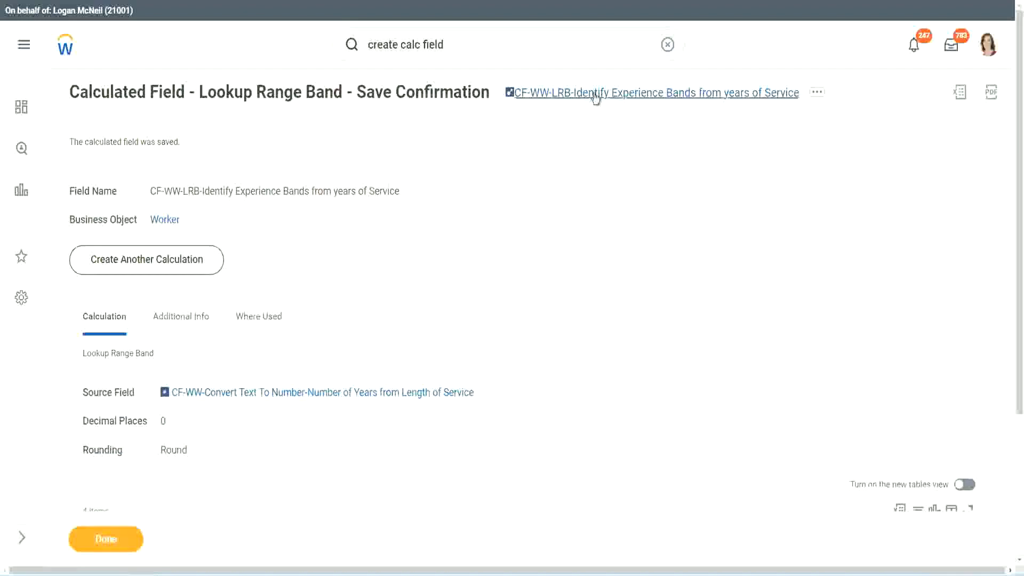
right_click(594, 101)
left_click(607, 159)
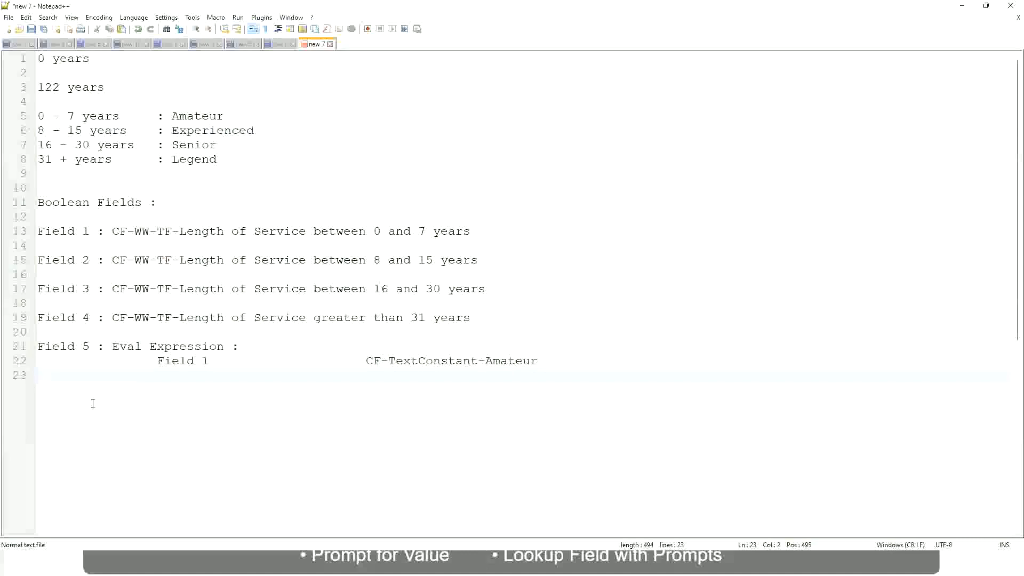
In the Notepad++ notes, add a line reading "10,000 USD" a few lines below the Eval Expression entry
key("Return")
key("Return")
key("Return")
key("BackSpace")
type("10,")
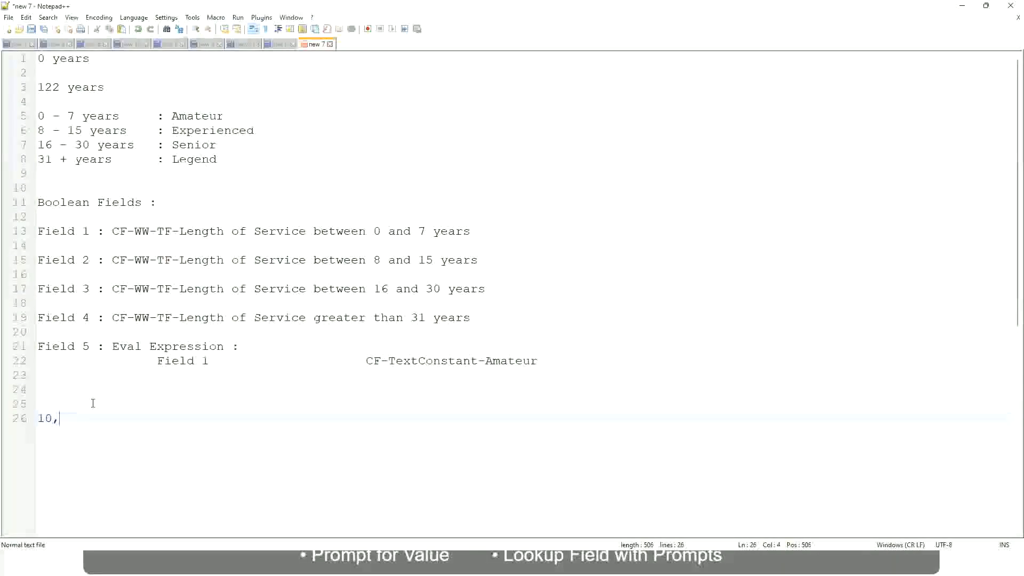
type("000 USD")
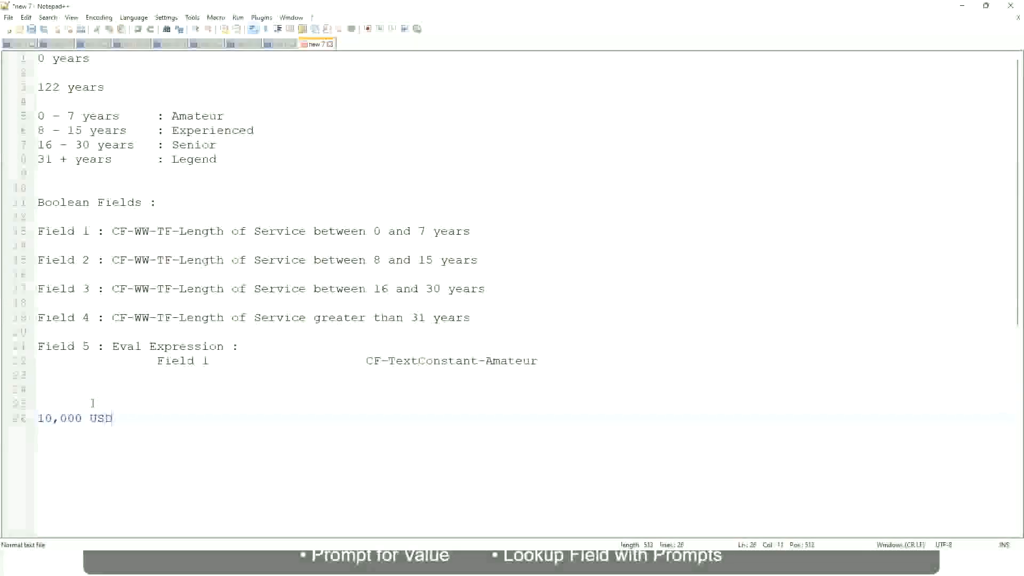
Add "1,000,000 USD" on the same line as "10,000 USD", separated from it by a wide gap
key("Tab")
key("Tab")
key("Tab")
key("Tab")
key("Tab")
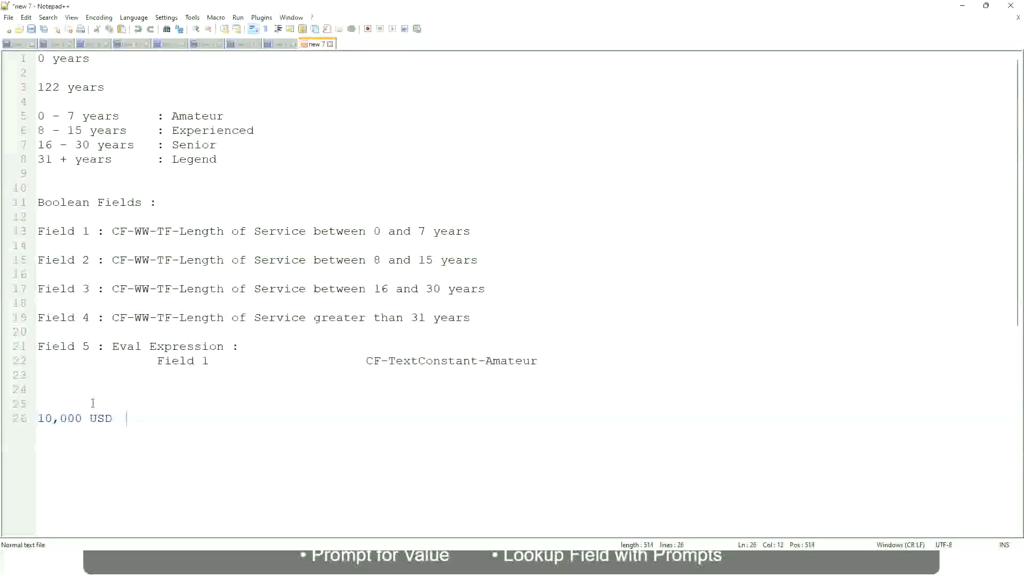
key("Tab")
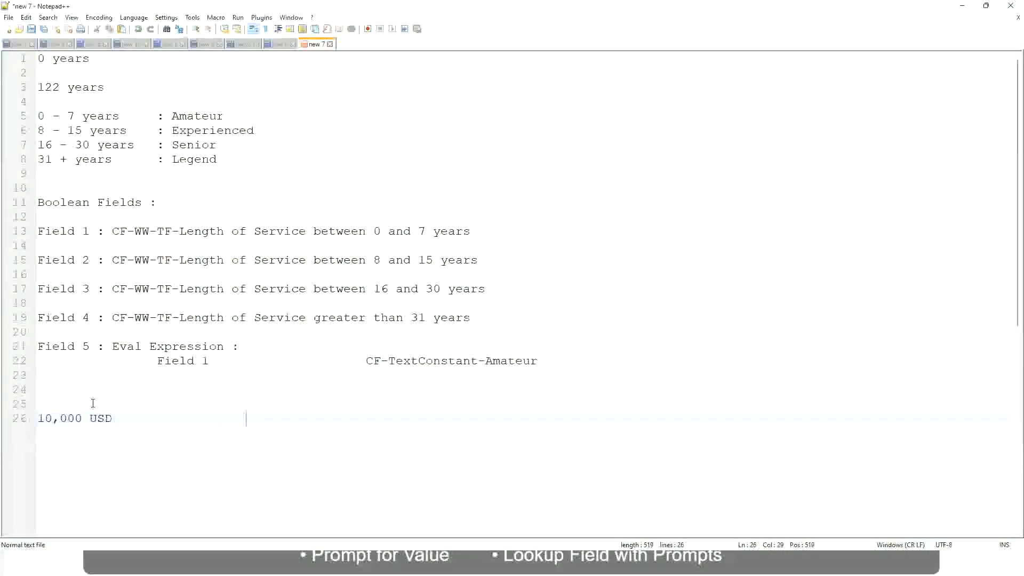
type("1,000,000")
key("Left")
key("Left")
key("Left")
key("Left")
key("Left")
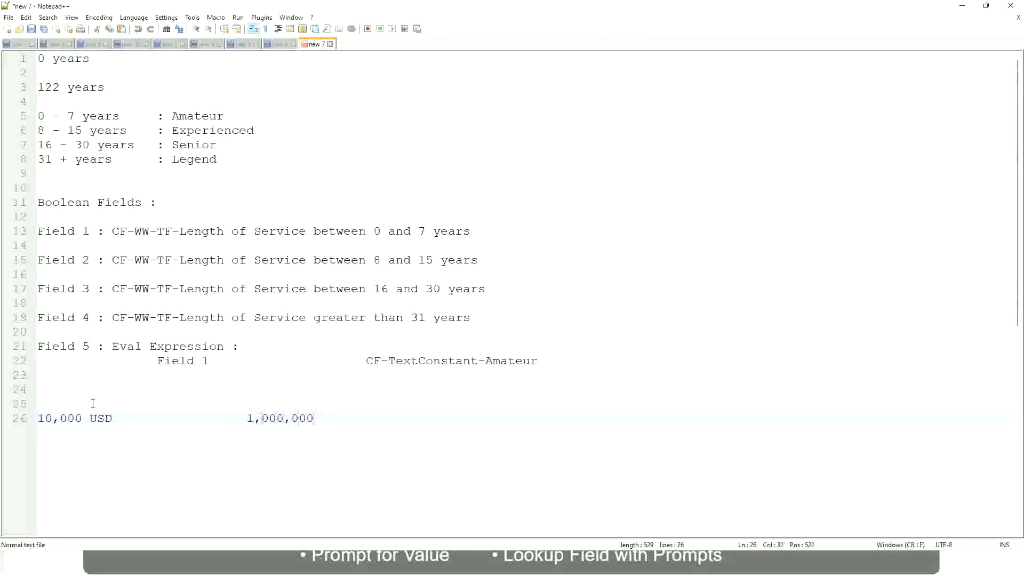
key("End")
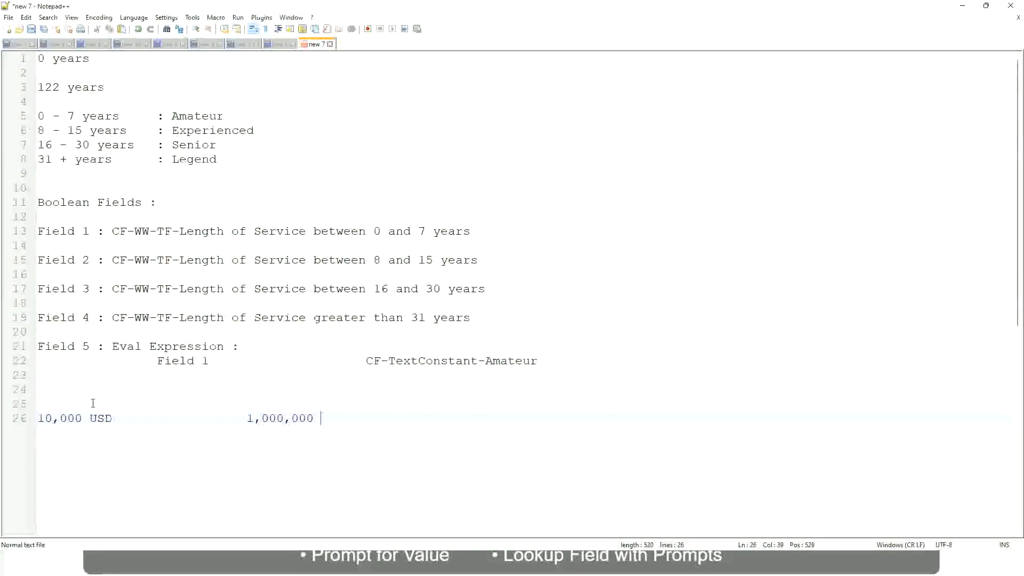
type("USD")
Below the USD amounts, leave a blank line and add the band entry "10 - 50,000 : Low"
key("Return")
key("Return")
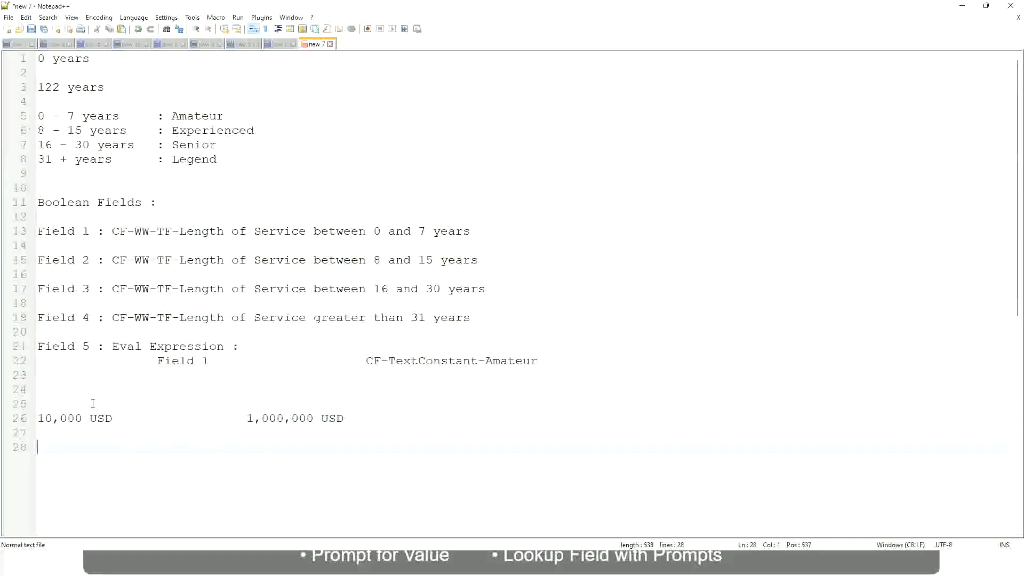
type("10 - 50,000")
key("Tab")
key("Tab")
key("Tab")
key("Tab")
type(": Low")
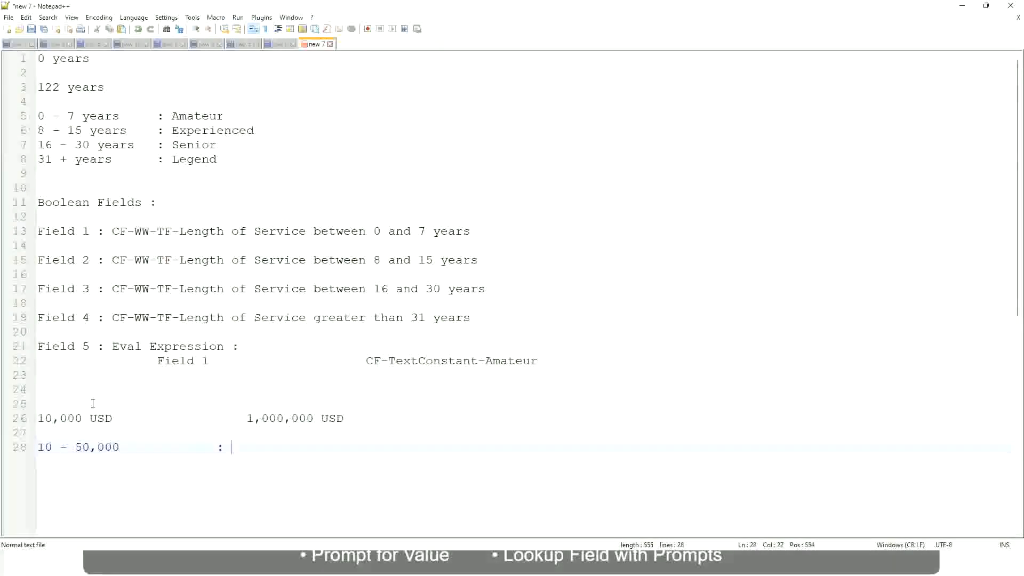
Add the entry "50,001 - 150,000 : Medium" directly under the Low band, with the colons aligned
key("Return")
key("Return")
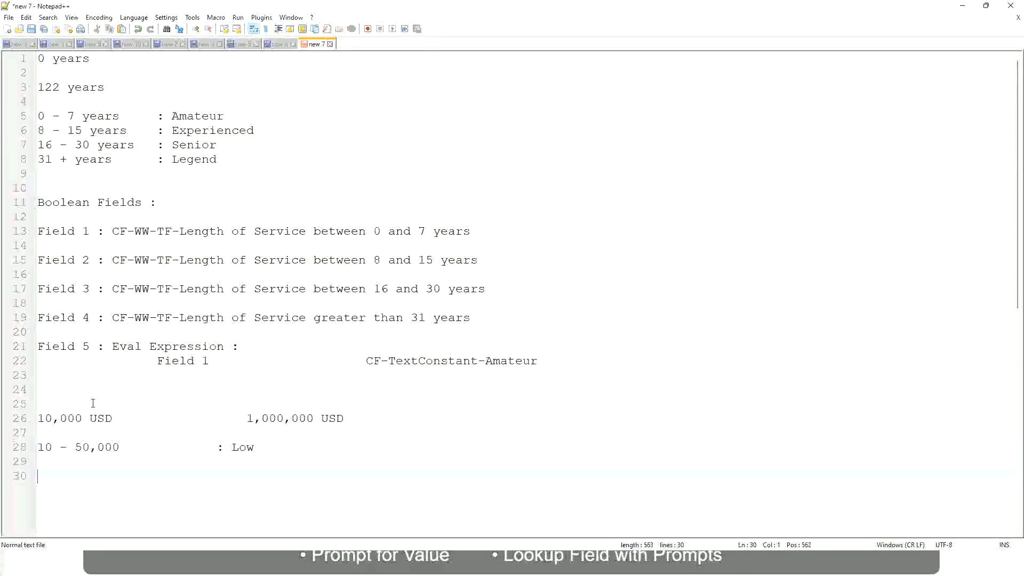
key("Up")
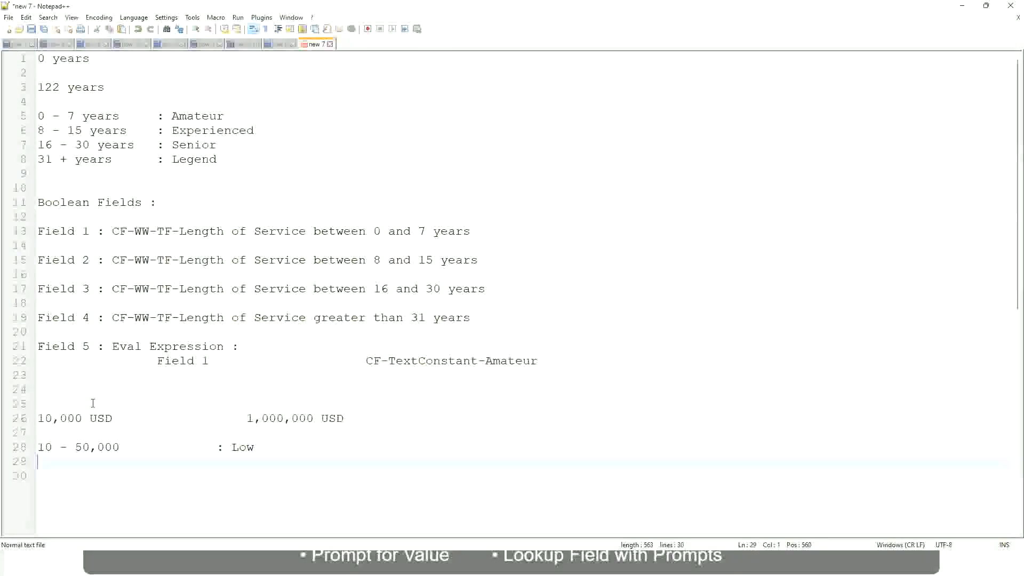
type("50,001 - 1")
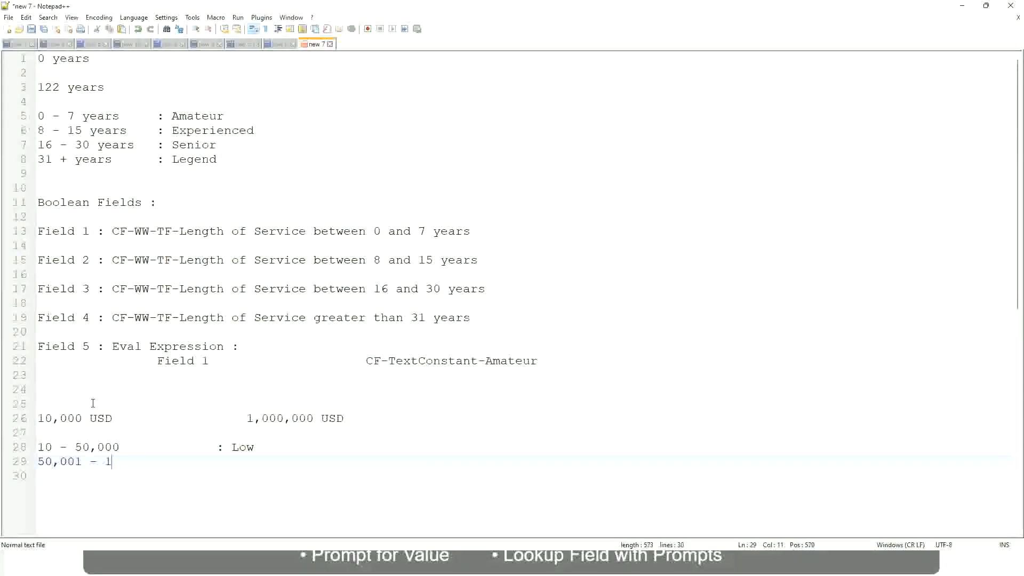
type("50,000")
key("Tab")
key("Tab")
type(": Medium")
Add the entry "> 150,000 : High" under the Medium band, with the colons aligned
key("Return")
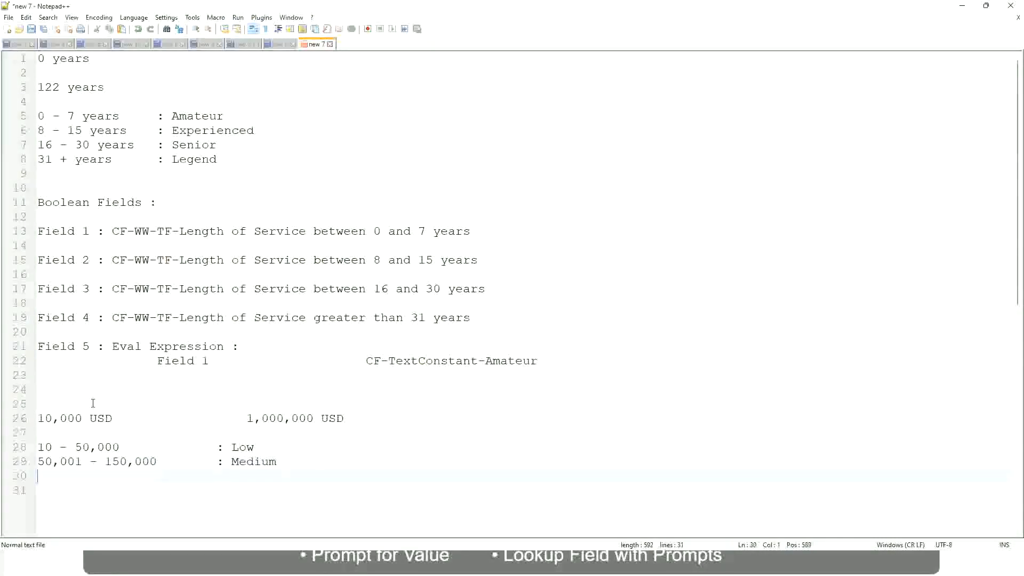
type("> 150,000")
key("Tab")
key("Tab")
key("Tab")
key("Tab")
type(": High")
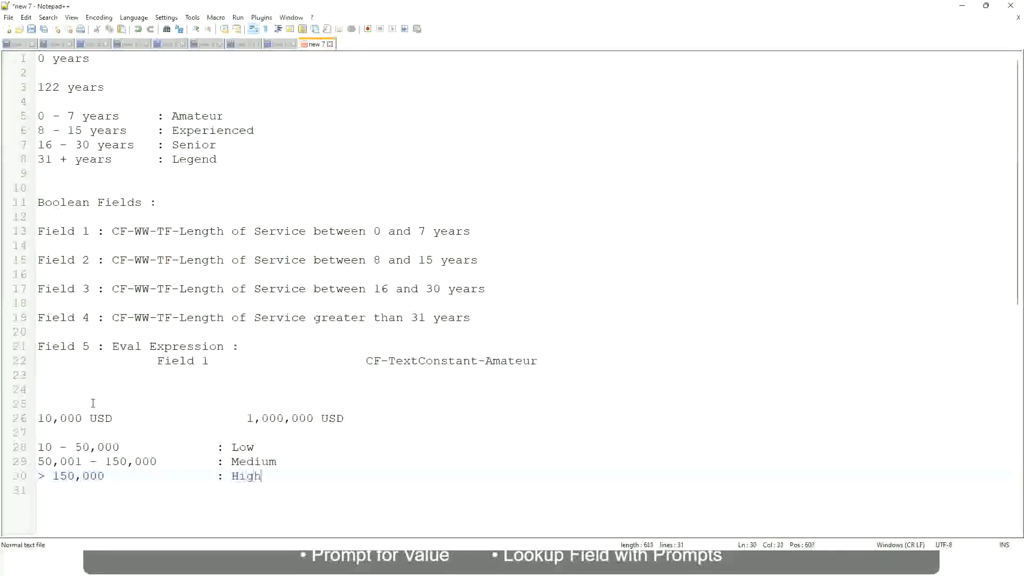
key("BackSpace")
Review the lower and upper USD amounts against the Low, Medium and High band entries
left_click(33, 418)
left_click(33, 418)
left_click(45, 418)
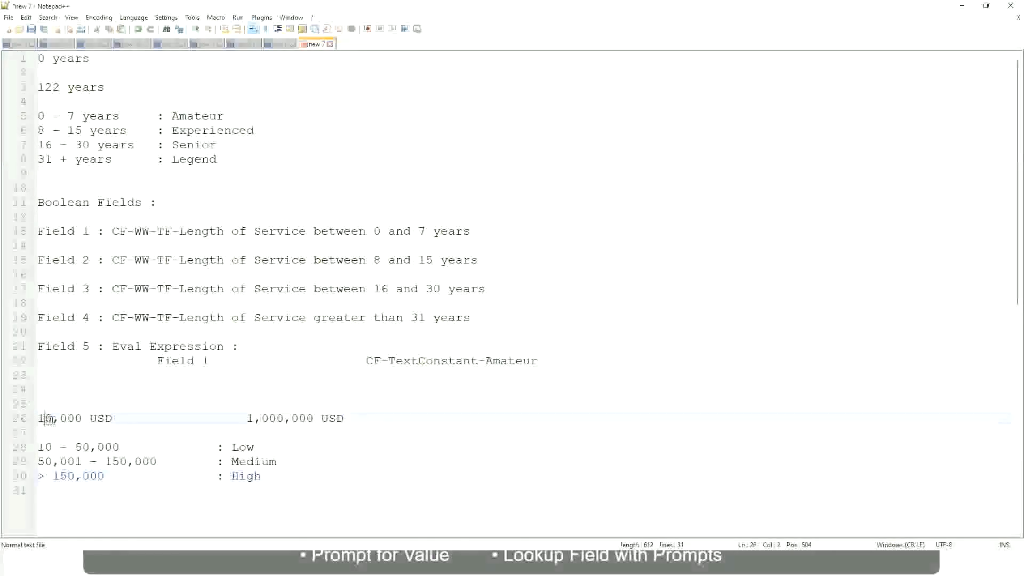
double_click(306, 418)
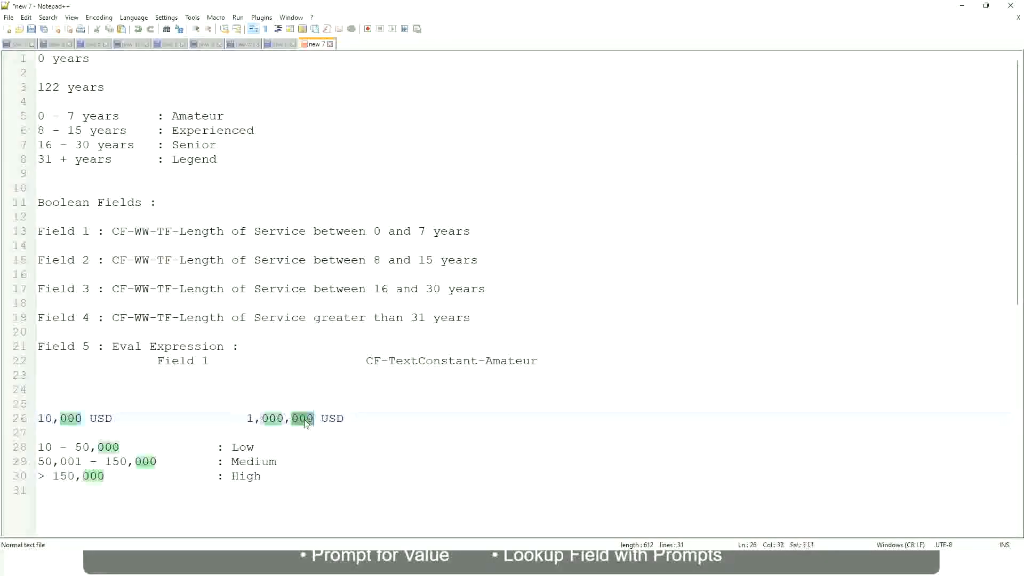
left_click(186, 461)
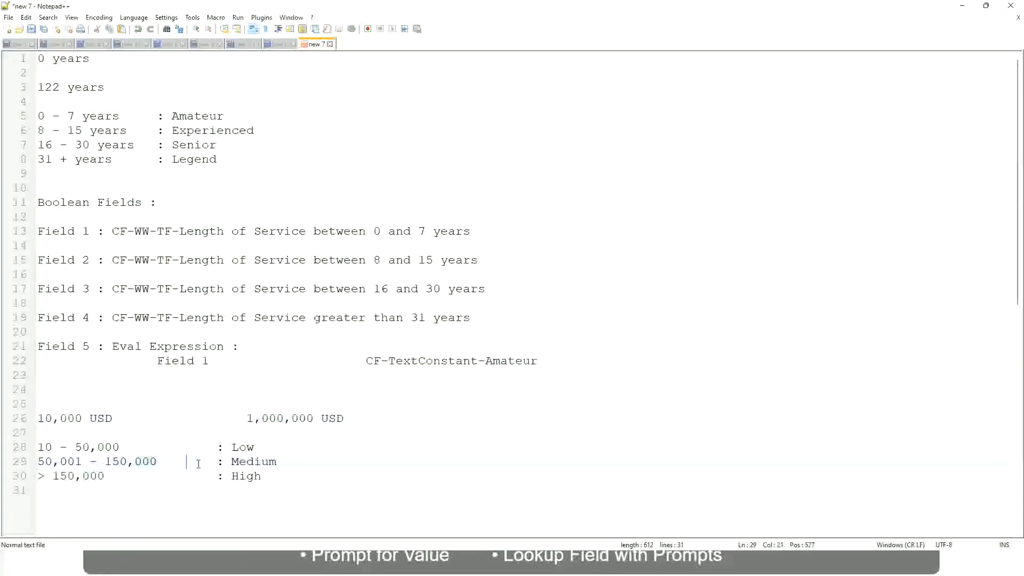
left_click(33, 419)
left_click(316, 419)
left_click(246, 447)
left_click(246, 476)
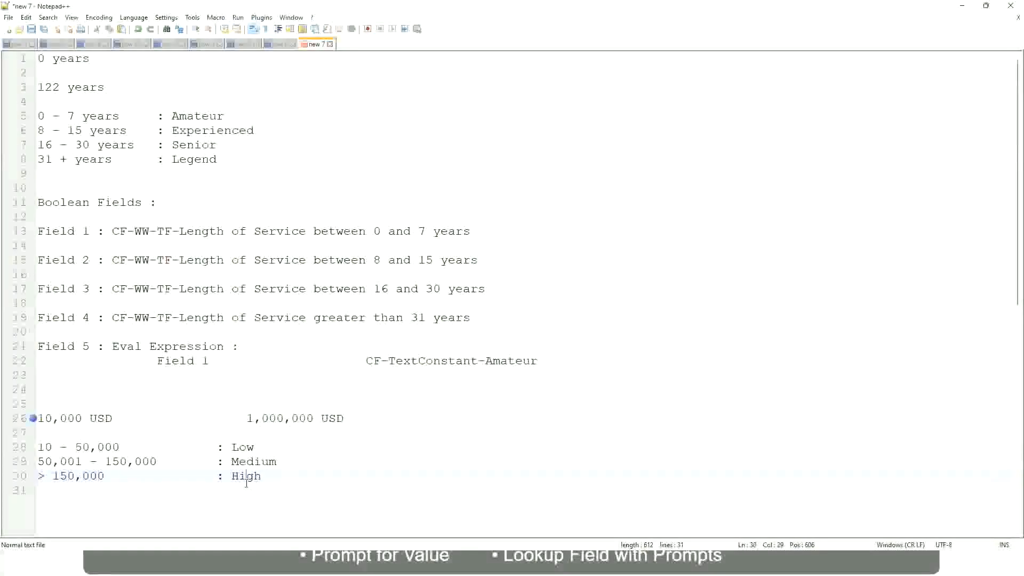
left_click(159, 434)
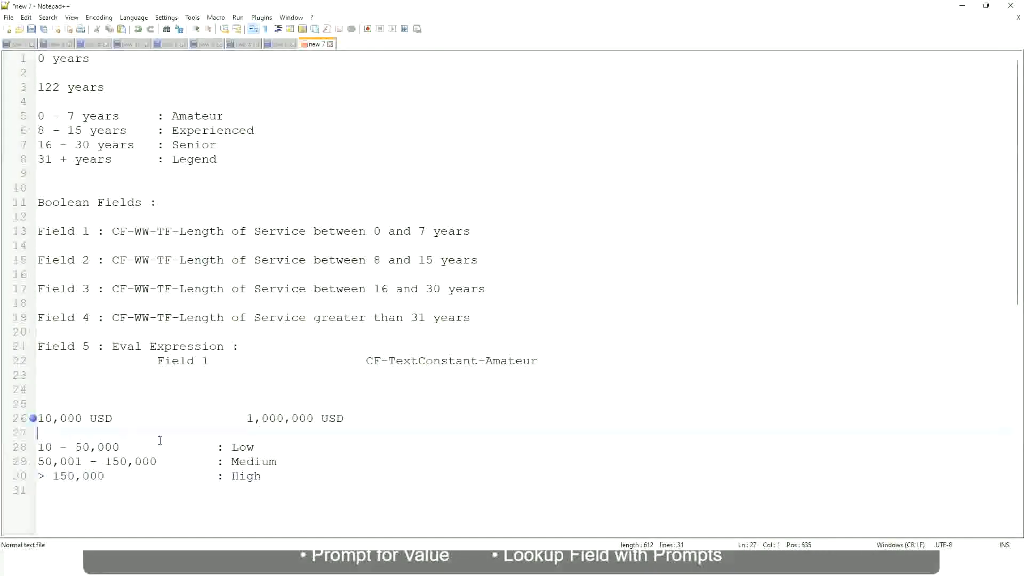
left_click(262, 475)
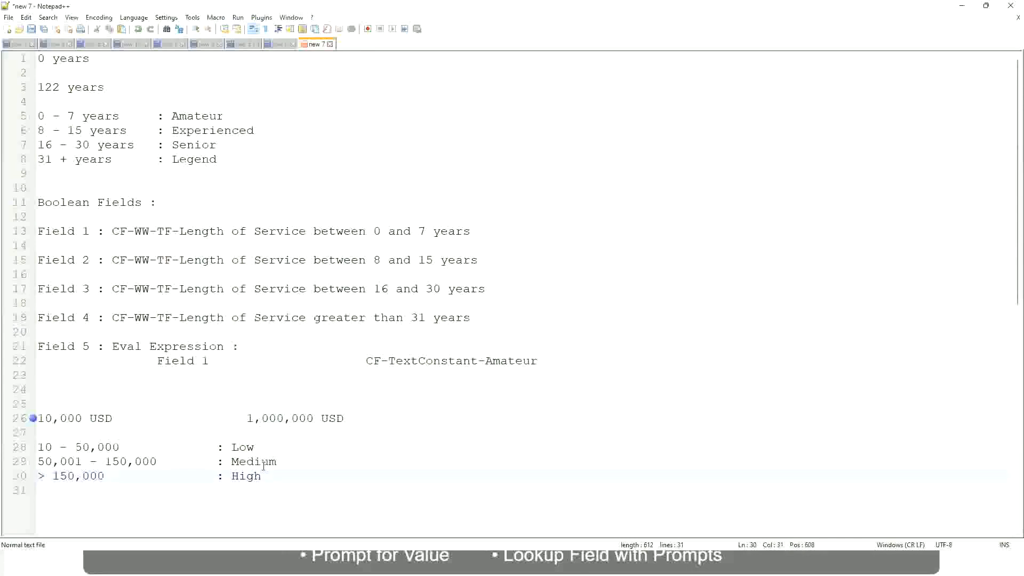